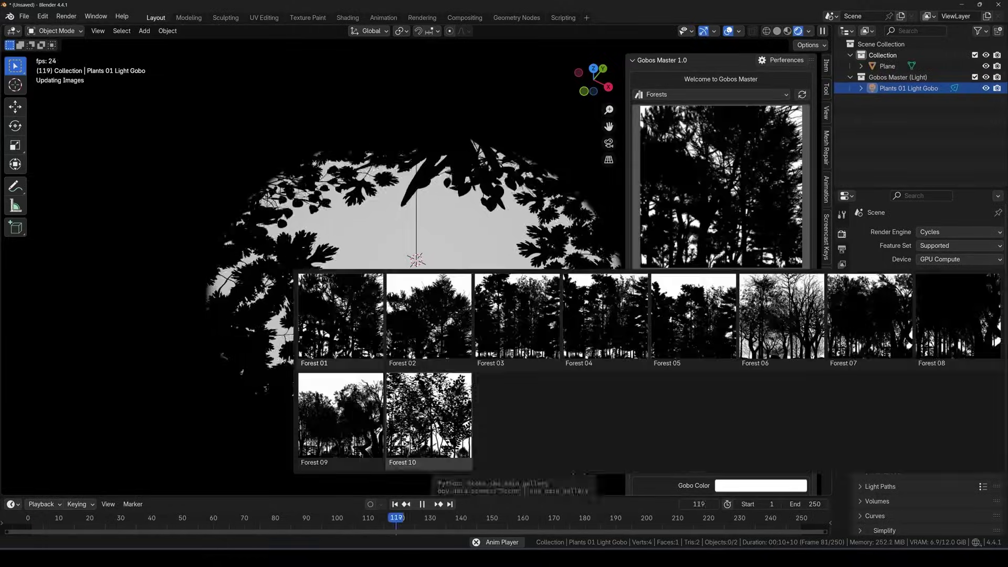
Step: Swap the light's gobo to Tree Top 04 and set the gobo power to 182.6 W
{"action": "left_click", "coordinate": [428, 315]}
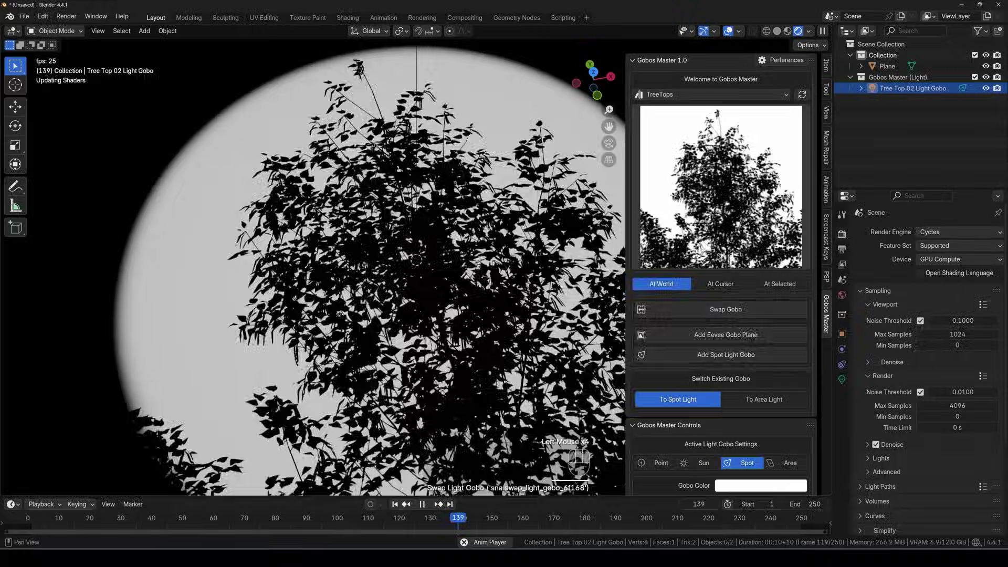
{"action": "left_click", "coordinate": [711, 95]}
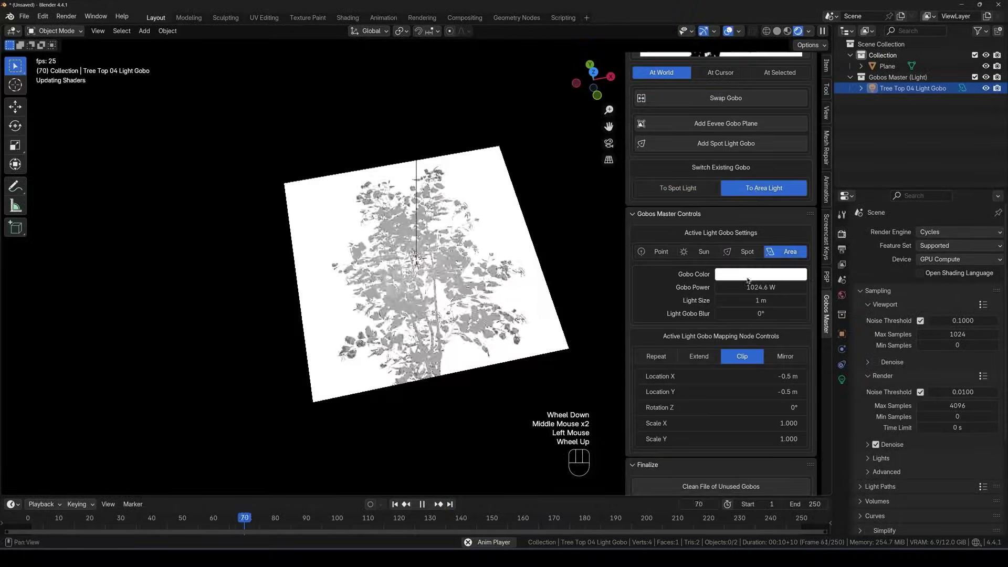
{"action": "scroll", "coordinate": [335, 294], "scroll_direction": "up", "scroll_amount": 4}
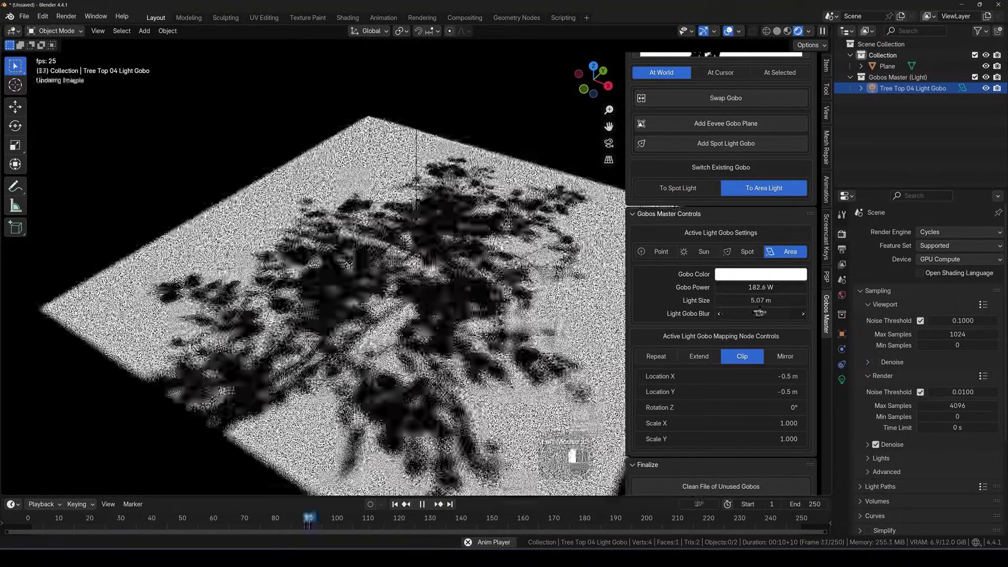
{"action": "middle_click_drag", "start_coordinate": [692, 361], "coordinate": [693, 302]}
{"action": "left_click", "coordinate": [693, 298]}
Step: Enlarge the gobo to scale 1.730, switch its mapping to Clip, and shift it to X 0.32 m
{"action": "left_click_drag", "start_coordinate": [719, 365], "coordinate": [756, 380]}
{"action": "left_click", "coordinate": [742, 297]}
{"action": "left_click_drag", "start_coordinate": [719, 317], "coordinate": [756, 317]}
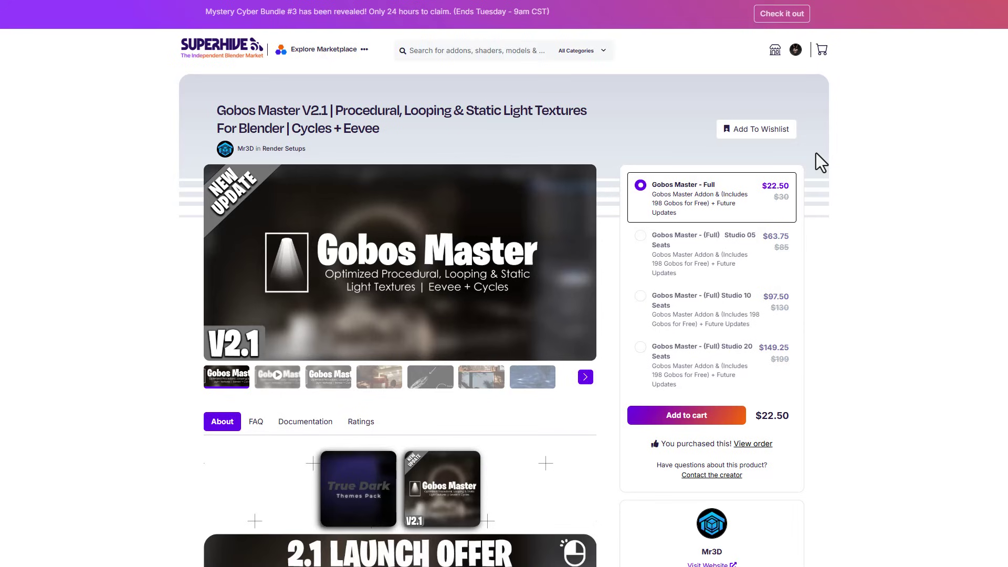
{"action": "scroll", "coordinate": [816, 155], "scroll_direction": "down", "scroll_amount": 8}
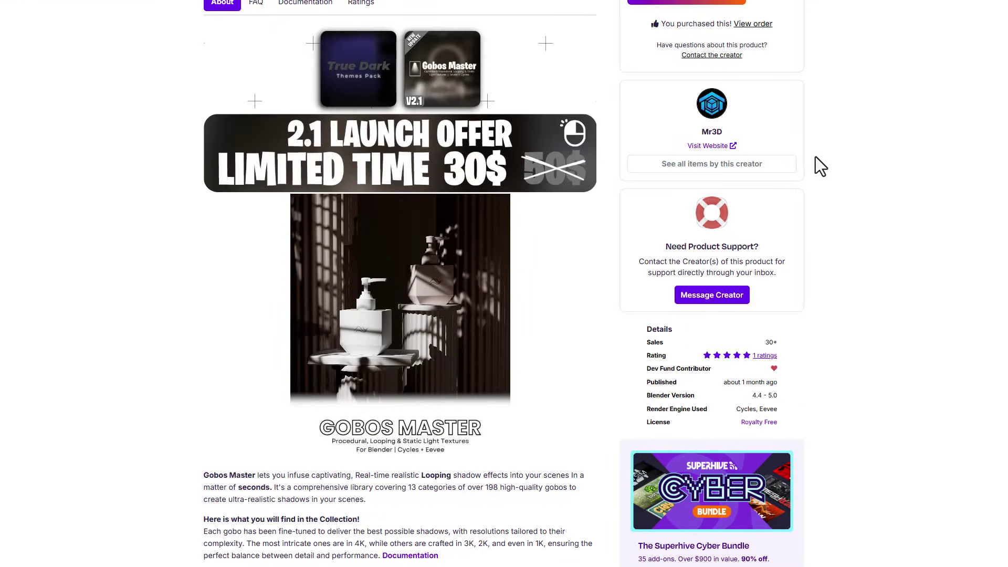
{"action": "scroll", "coordinate": [815, 156], "scroll_direction": "down", "scroll_amount": 6}
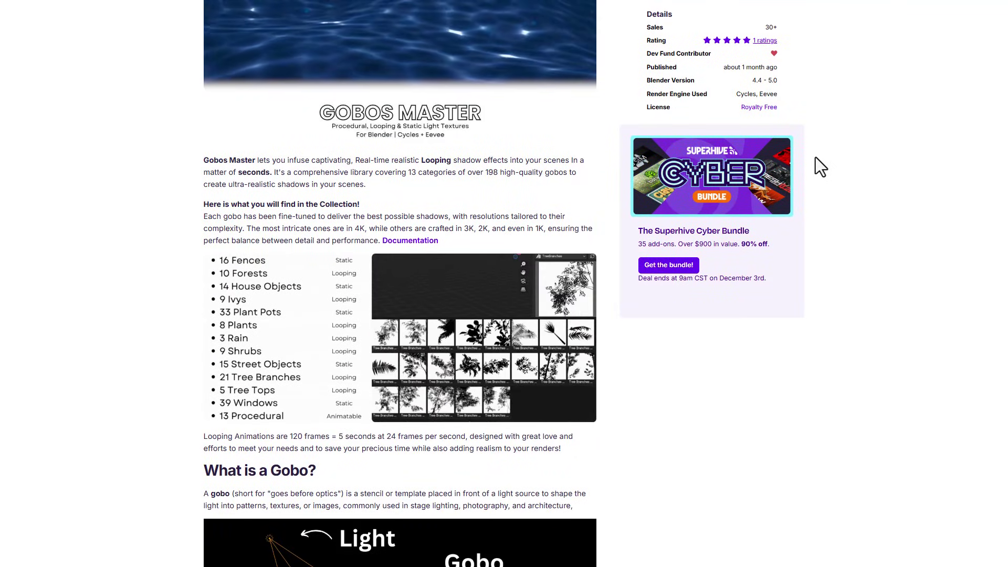
{"action": "scroll", "coordinate": [814, 156], "scroll_direction": "up", "scroll_amount": 3}
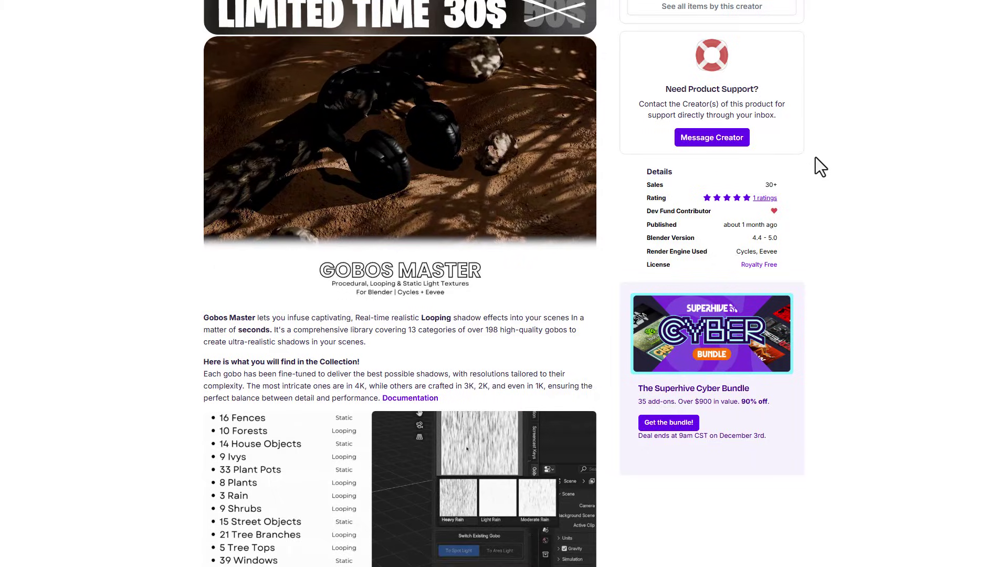
{"action": "scroll", "coordinate": [815, 156], "scroll_direction": "down", "scroll_amount": 6}
{"action": "scroll", "coordinate": [815, 158], "scroll_direction": "up", "scroll_amount": 7}
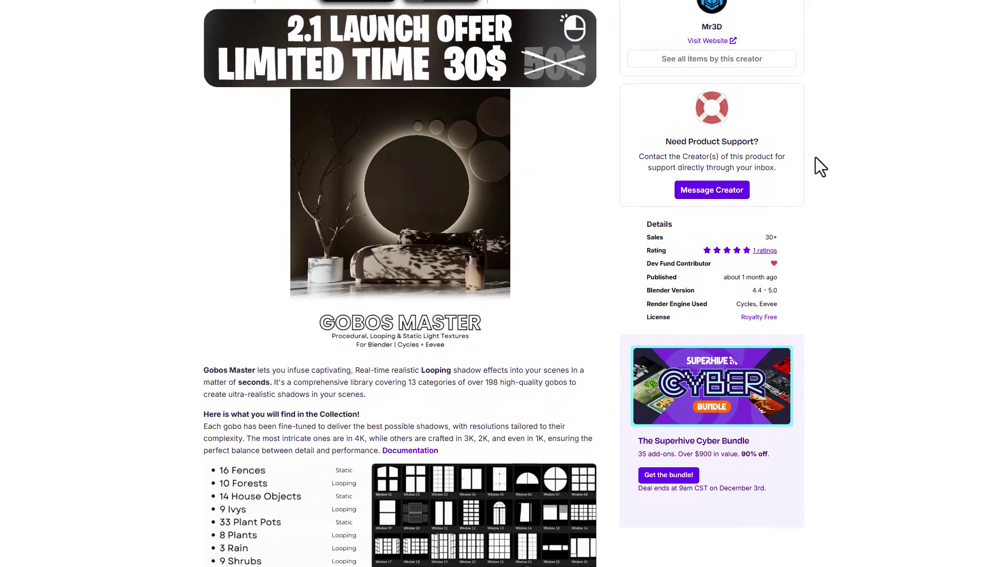
{"action": "scroll", "coordinate": [815, 157], "scroll_direction": "down", "scroll_amount": 2}
{"action": "scroll", "coordinate": [815, 157], "scroll_direction": "down", "scroll_amount": 3}
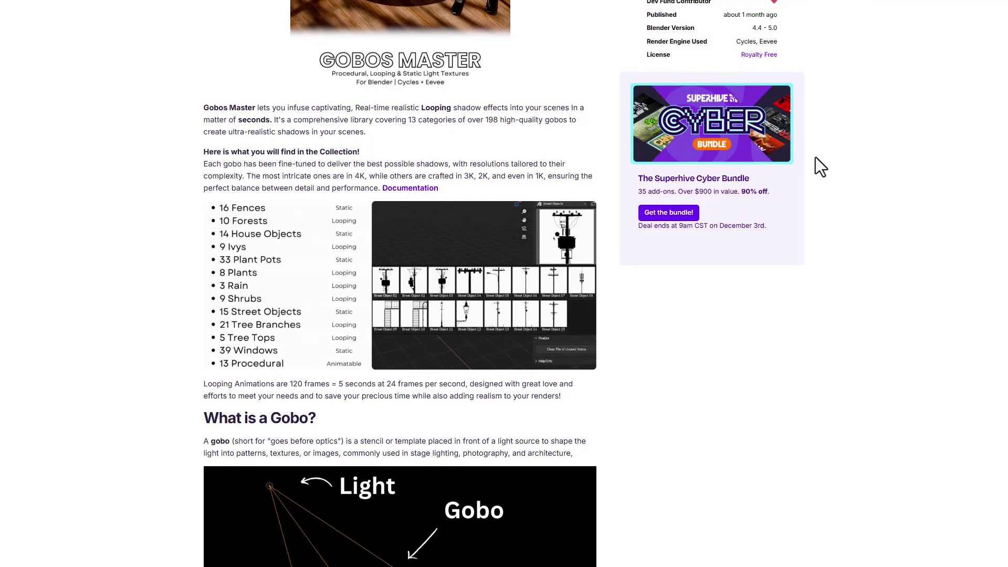
{"action": "scroll", "coordinate": [815, 156], "scroll_direction": "up", "scroll_amount": 3}
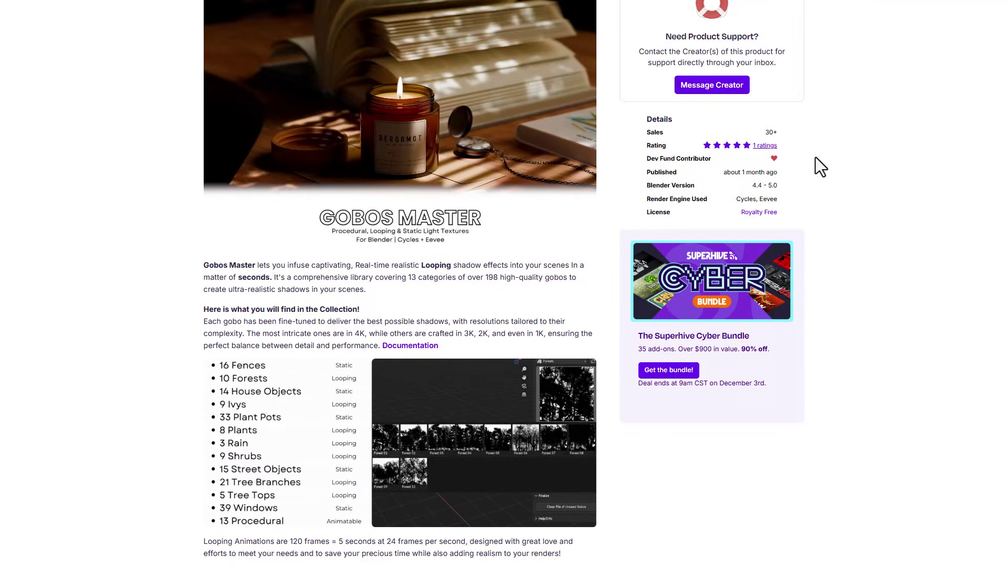
{"action": "scroll", "coordinate": [815, 157], "scroll_direction": "down", "scroll_amount": 3}
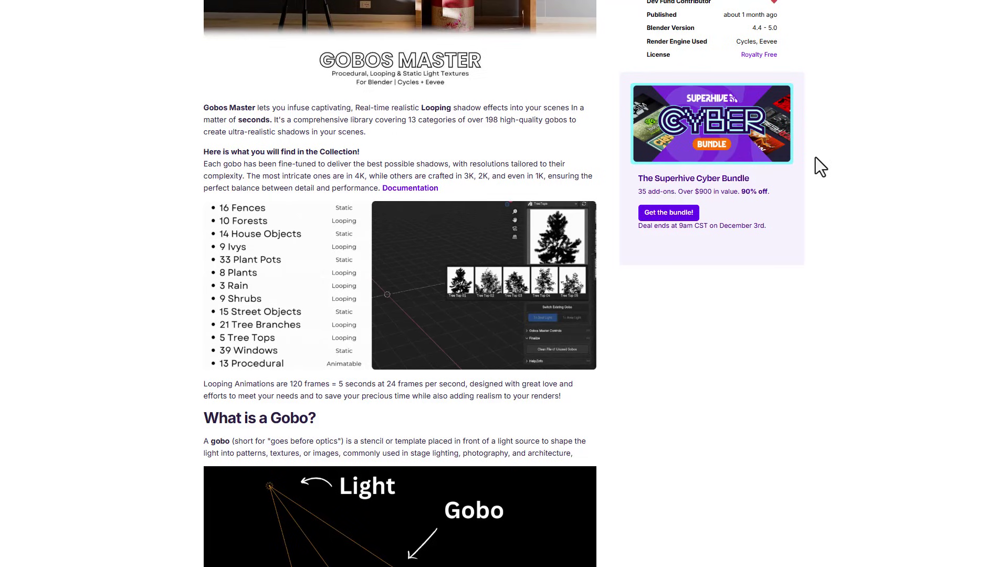
{"action": "scroll", "coordinate": [814, 156], "scroll_direction": "up", "scroll_amount": 2}
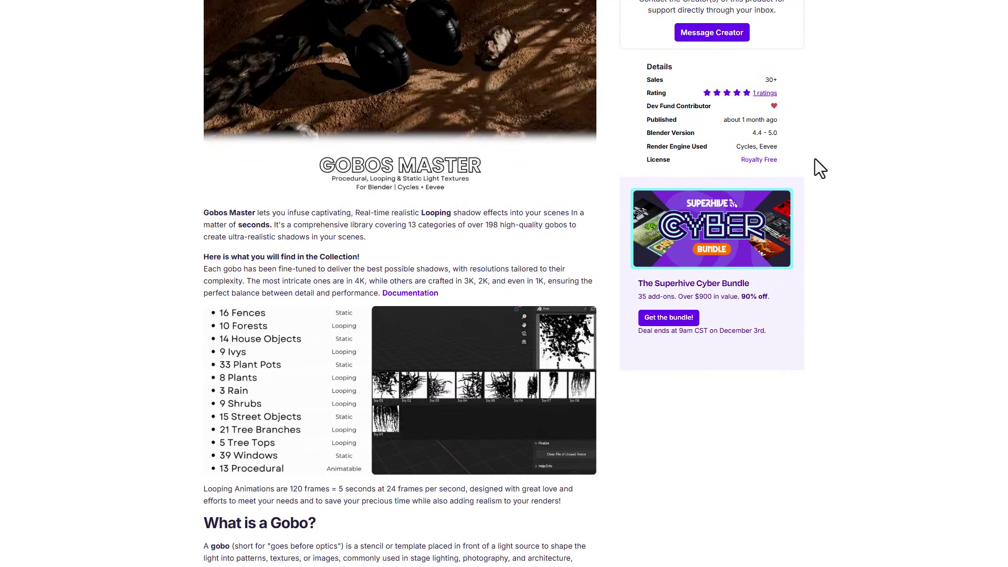
{"action": "scroll", "coordinate": [814, 160], "scroll_direction": "down", "scroll_amount": 3}
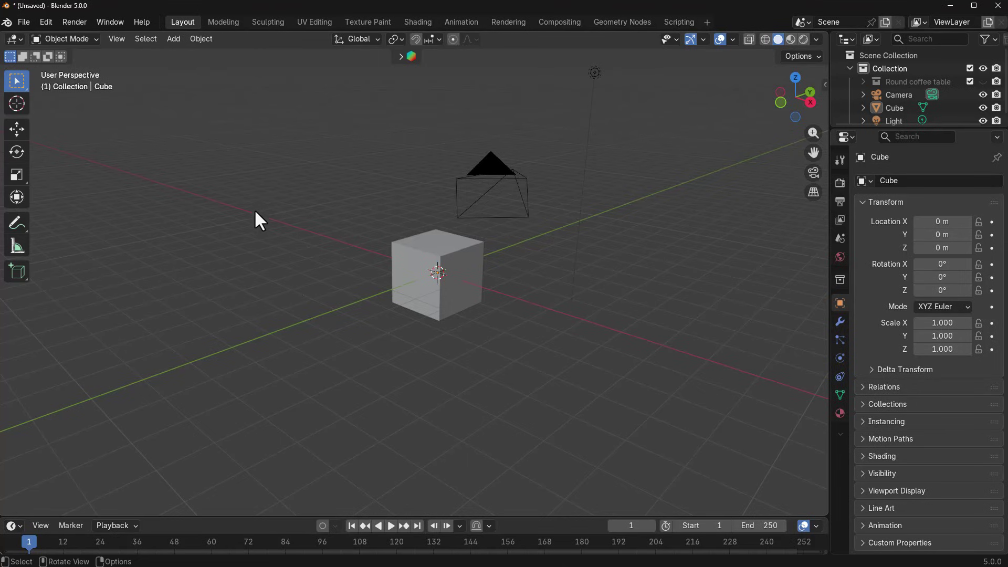
Step: Open the Add-ons preferences and inspect the Gobos Master add-on's library path
{"action": "left_click", "coordinate": [47, 22]}
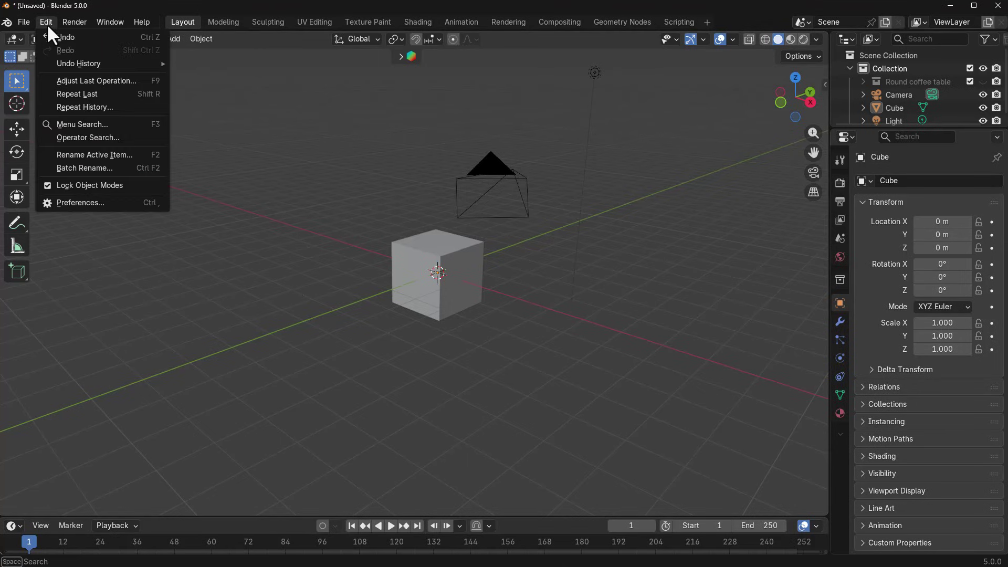
{"action": "left_click", "coordinate": [120, 204]}
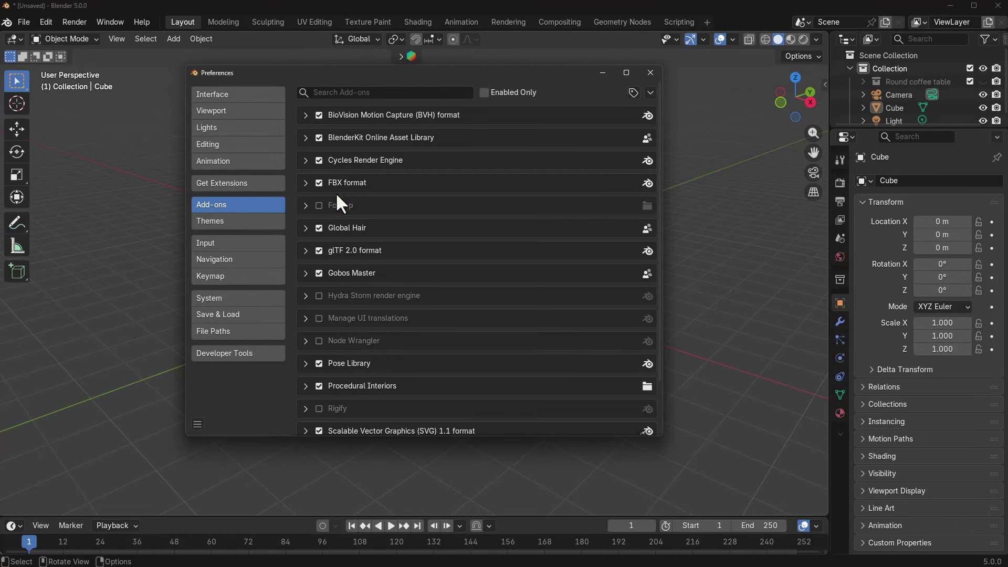
{"action": "left_click", "coordinate": [650, 93]}
{"action": "left_click", "coordinate": [305, 273]}
{"action": "scroll", "coordinate": [392, 311], "scroll_direction": "down", "scroll_amount": 5}
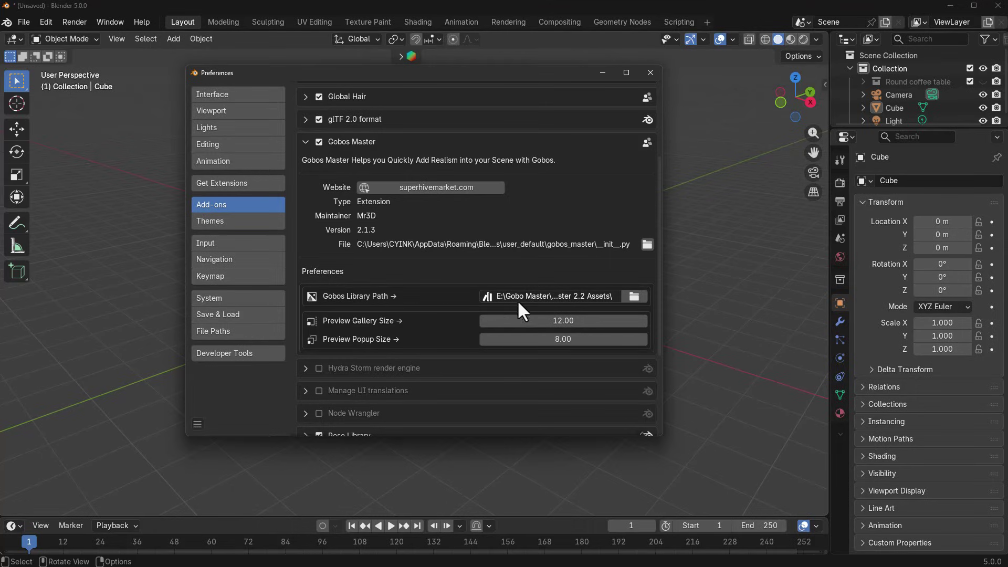
{"action": "scroll", "coordinate": [318, 387], "scroll_direction": "up", "scroll_amount": 1}
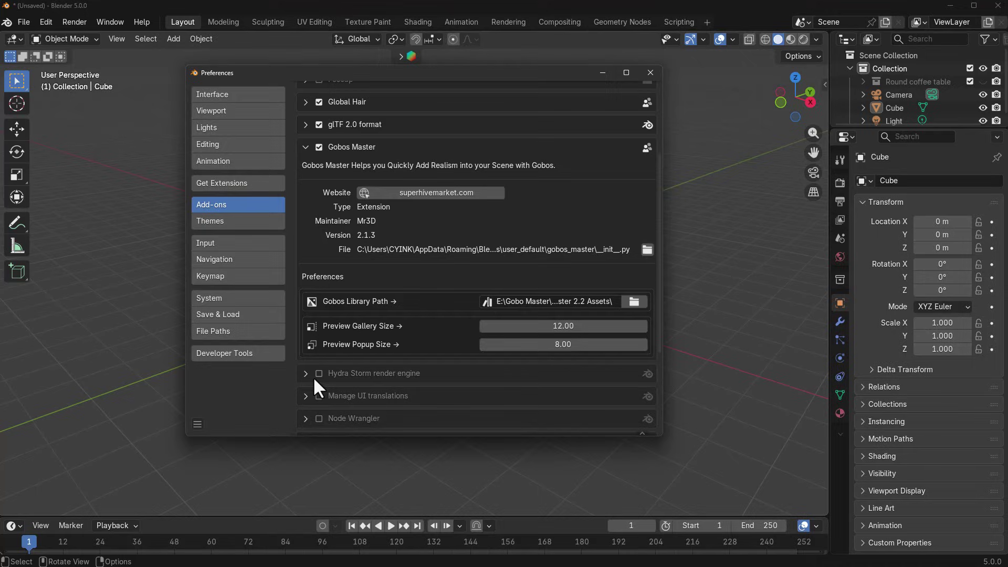
Step: Save the preferences and close the Preferences window
{"action": "left_click", "coordinate": [197, 424]}
{"action": "left_click", "coordinate": [251, 381]}
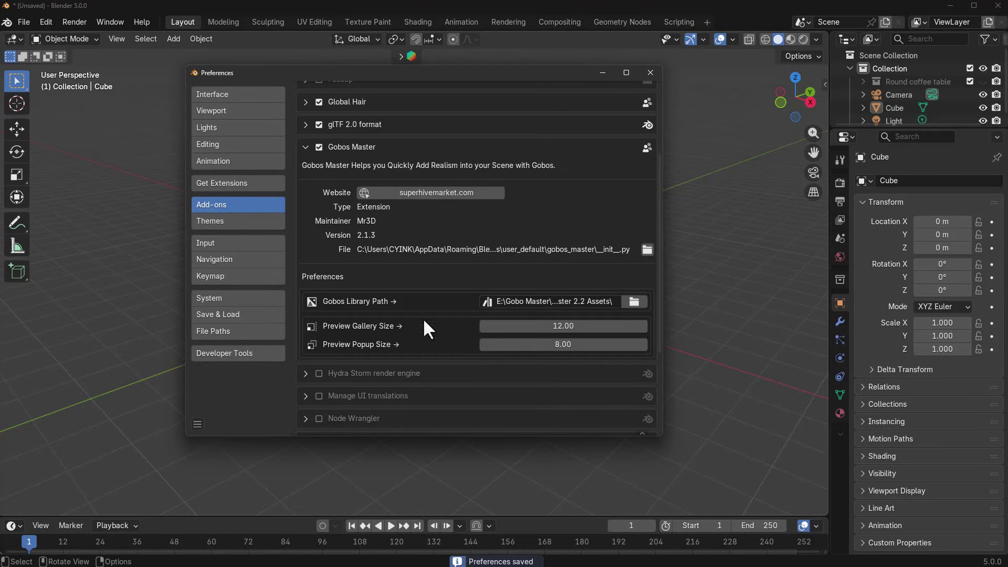
{"action": "left_click", "coordinate": [649, 73]}
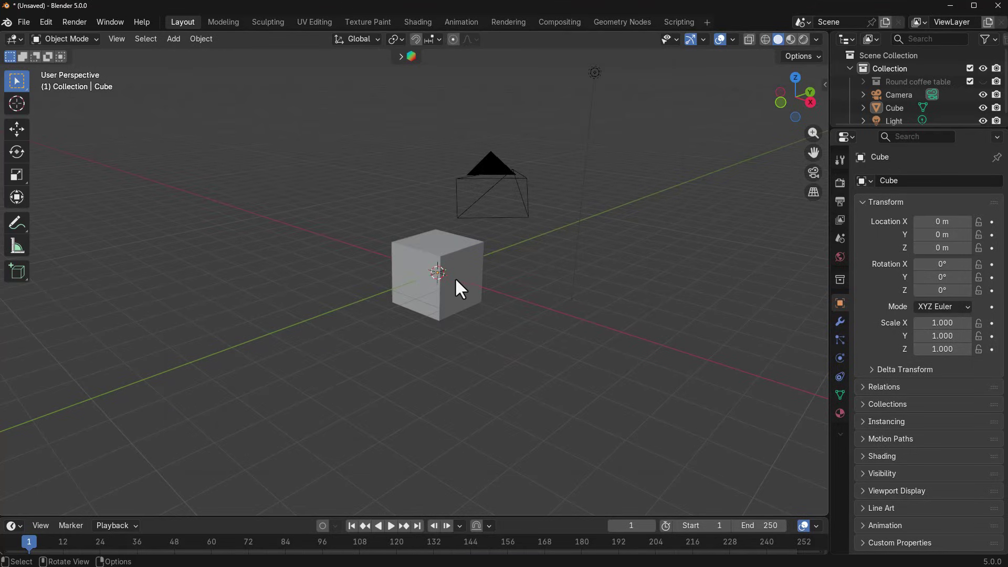
Step: Open the Gobos Master sidebar and browse the TreeTops, Fences and Window gobo categories
{"action": "key", "text": "n"}
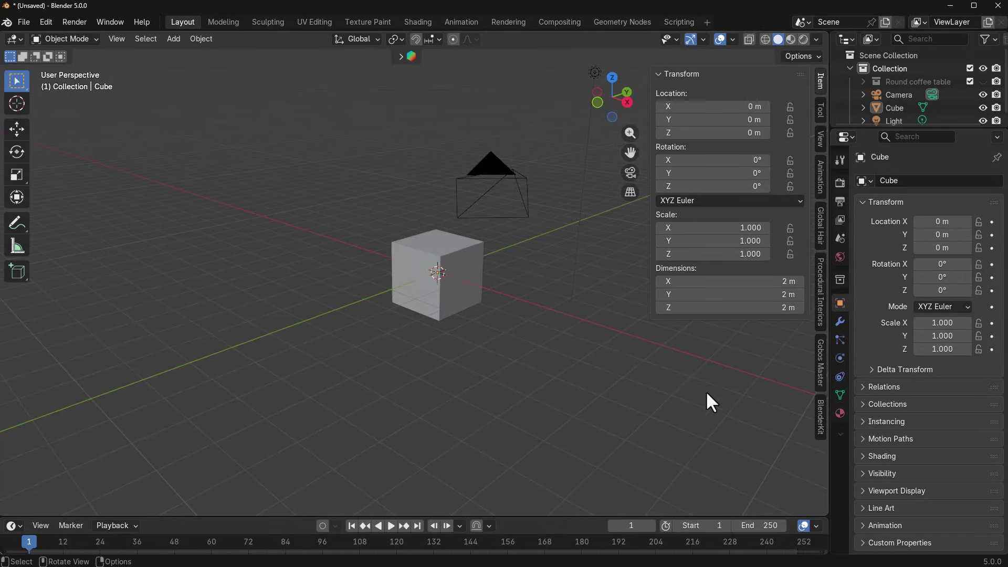
{"action": "left_click", "coordinate": [819, 364]}
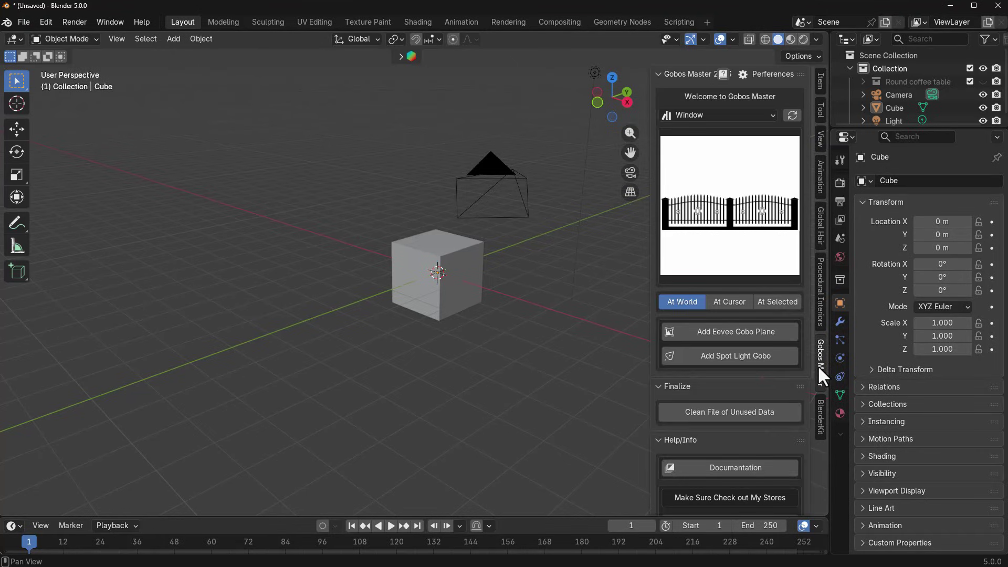
{"action": "left_click", "coordinate": [749, 116]}
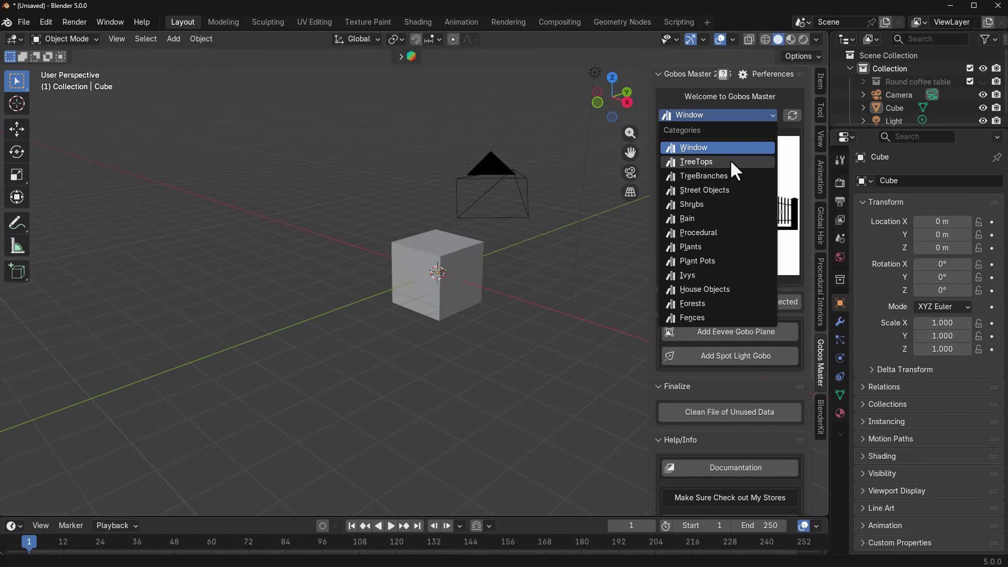
{"action": "left_click", "coordinate": [731, 162]}
{"action": "left_click", "coordinate": [742, 114]}
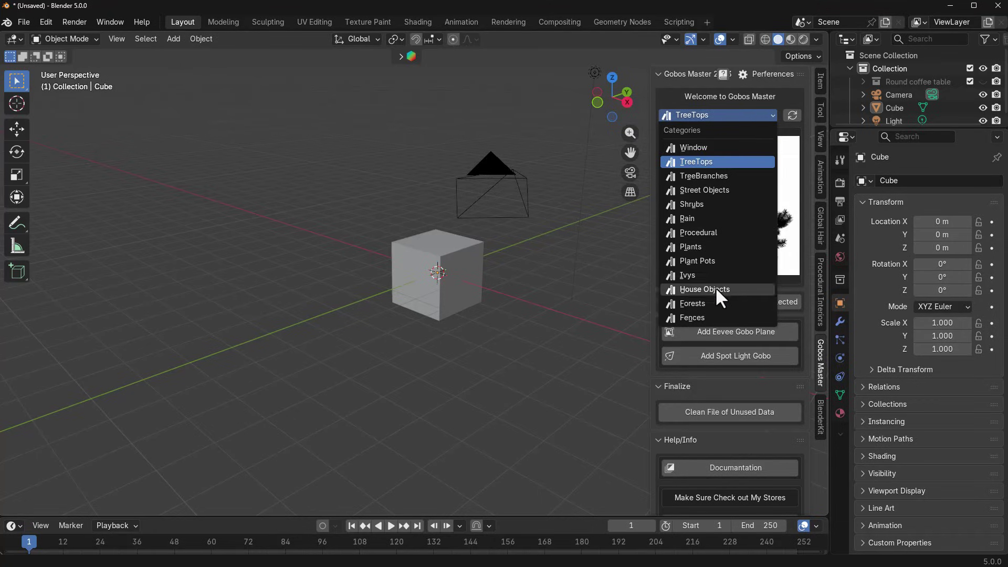
{"action": "left_click", "coordinate": [696, 317]}
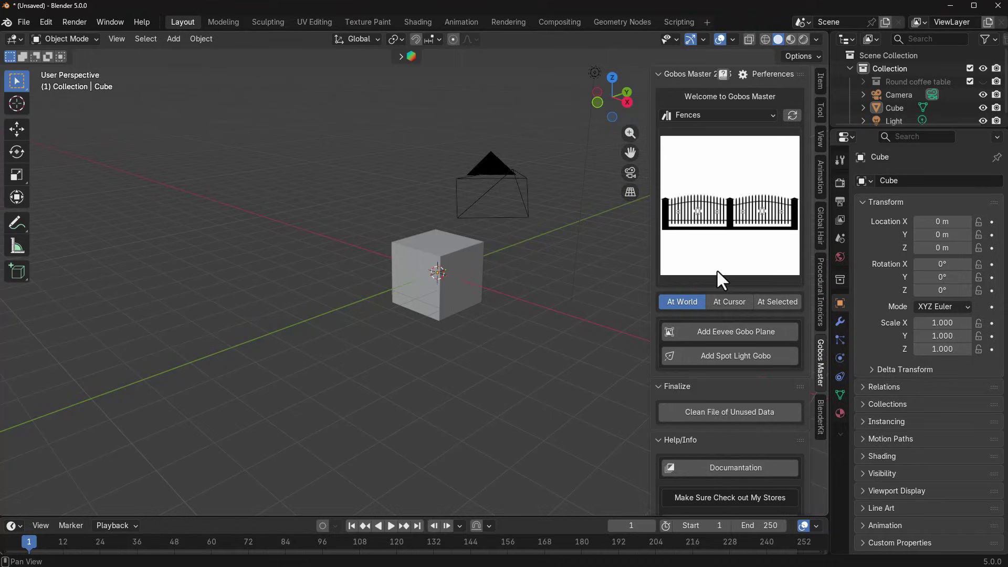
{"action": "left_click", "coordinate": [723, 231]}
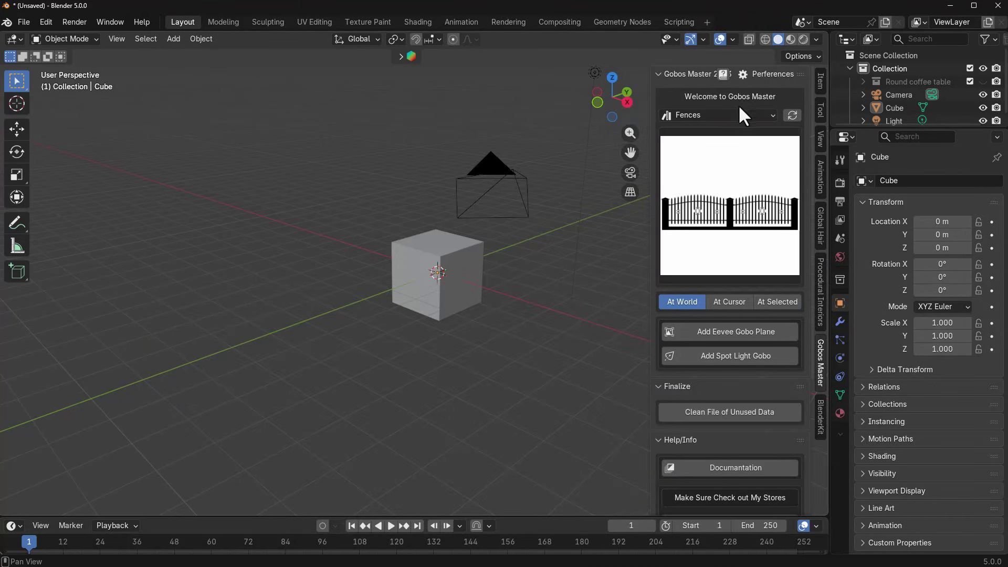
{"action": "left_click", "coordinate": [742, 113]}
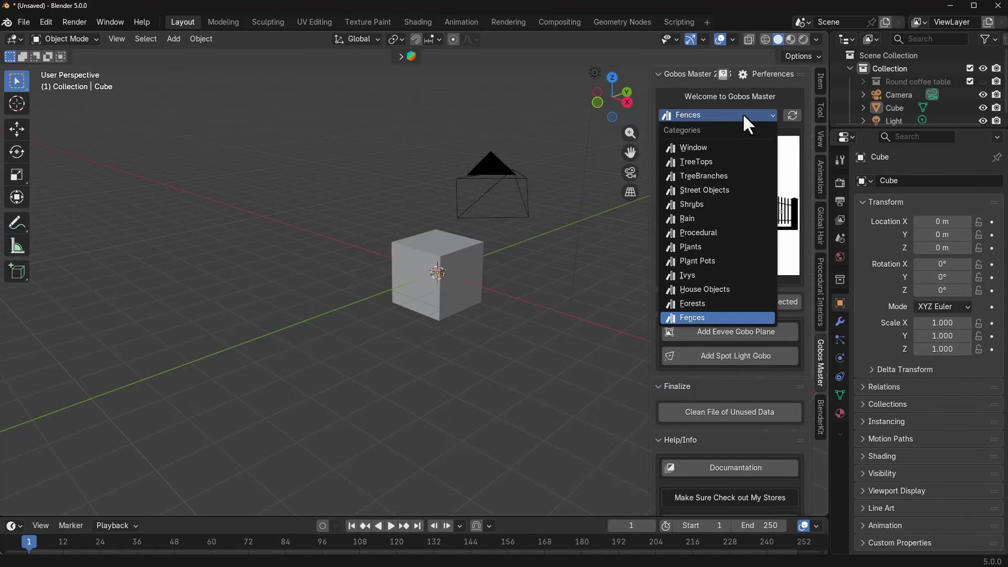
{"action": "left_click", "coordinate": [714, 148]}
{"action": "left_click", "coordinate": [737, 213]}
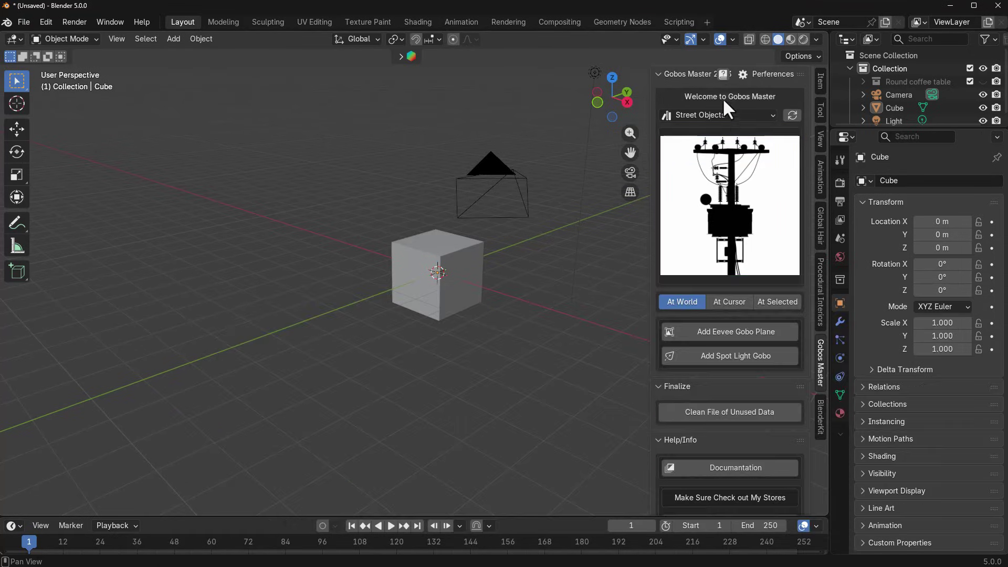
Step: Browse the Plants and Procedural gobos, then settle on Ivys with Ivy 01 previewed
{"action": "left_click", "coordinate": [726, 113]}
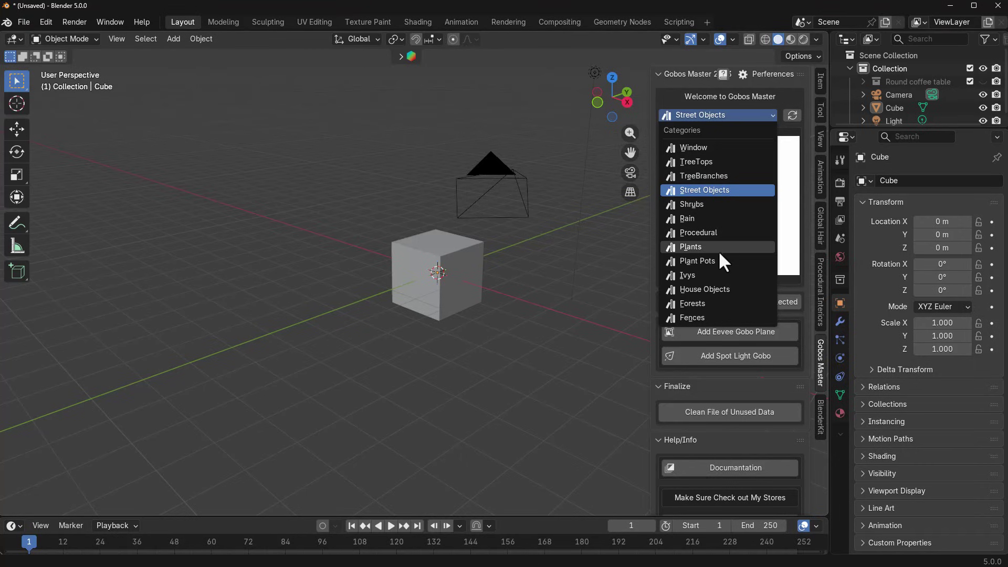
{"action": "left_click", "coordinate": [718, 248]}
{"action": "left_click", "coordinate": [726, 115]}
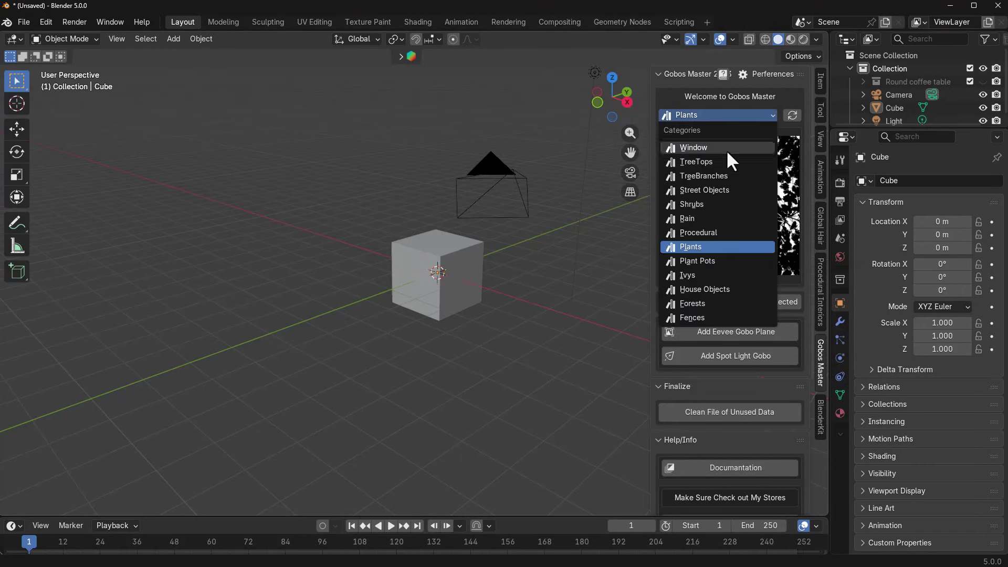
{"action": "left_click", "coordinate": [715, 232]}
{"action": "left_click", "coordinate": [715, 235]}
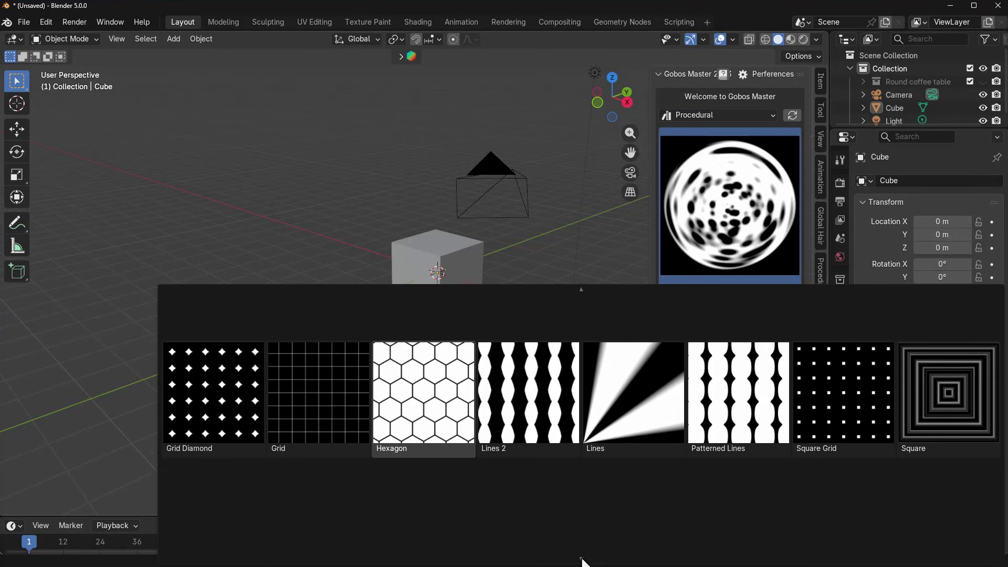
{"action": "left_click", "coordinate": [717, 115]}
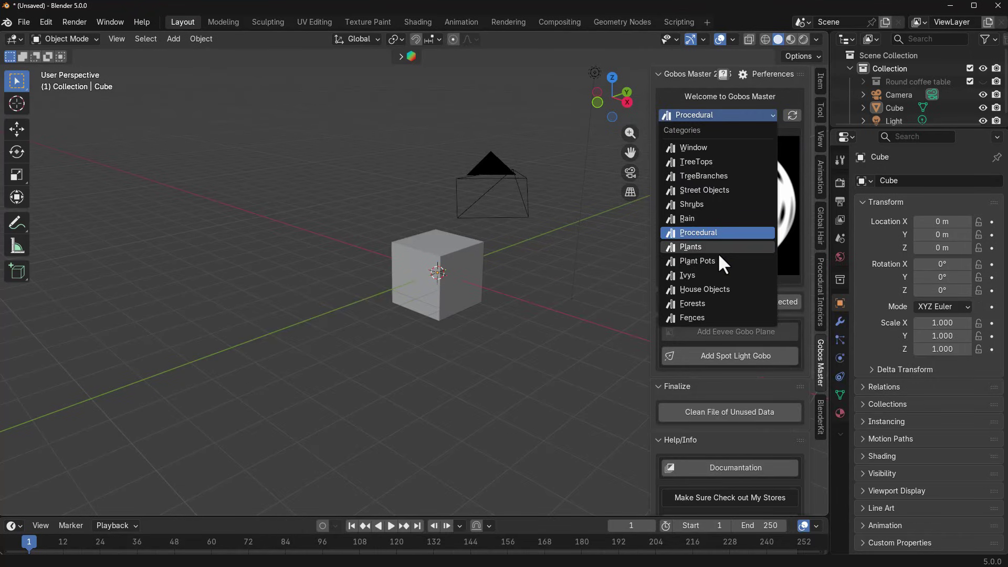
{"action": "left_click", "coordinate": [714, 274]}
{"action": "left_click", "coordinate": [721, 227]}
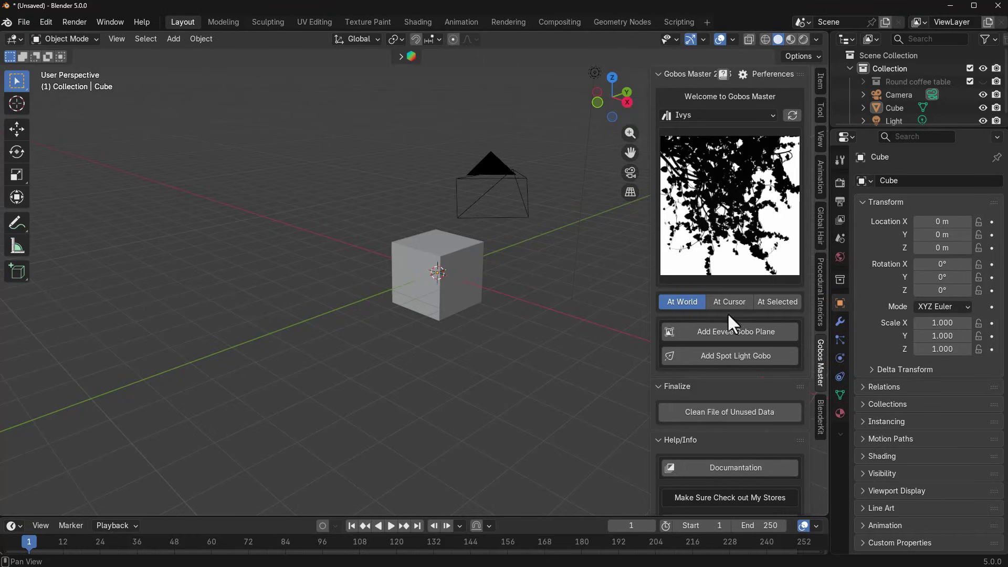
Step: Hide the cube and scale the whole Round coffee table group up to 6.980
{"action": "key", "text": "h"}
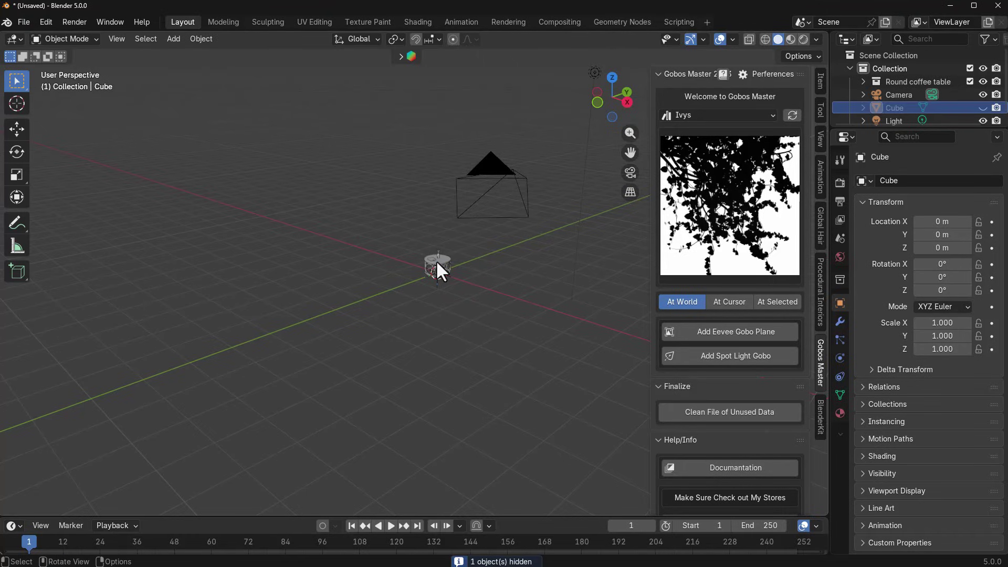
{"action": "left_click", "coordinate": [435, 262]}
{"action": "left_click", "coordinate": [930, 79]}
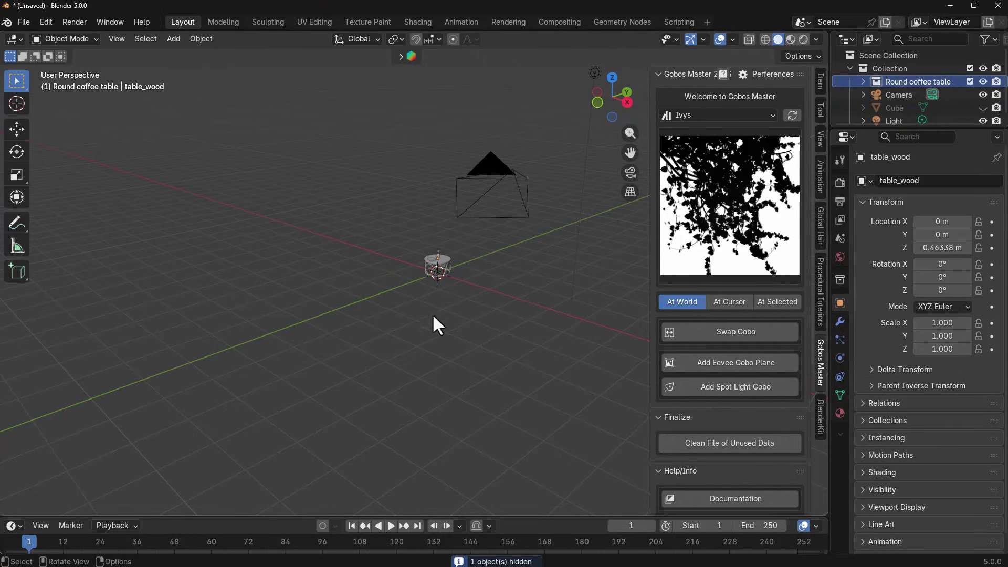
{"action": "left_click", "coordinate": [863, 81]}
{"action": "left_click", "coordinate": [906, 95]}
{"action": "key", "text": "s"}
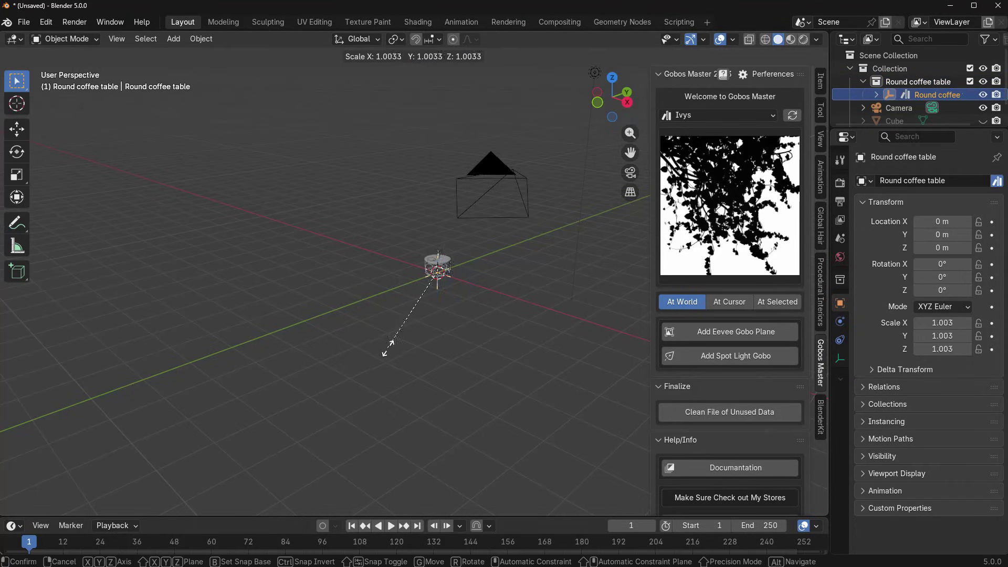
{"action": "left_click", "coordinate": [122, 158]}
Step: Switch rendering to Cycles and show a live render in the resized left viewport
{"action": "scroll", "coordinate": [301, 147], "scroll_direction": "down", "scroll_amount": 4}
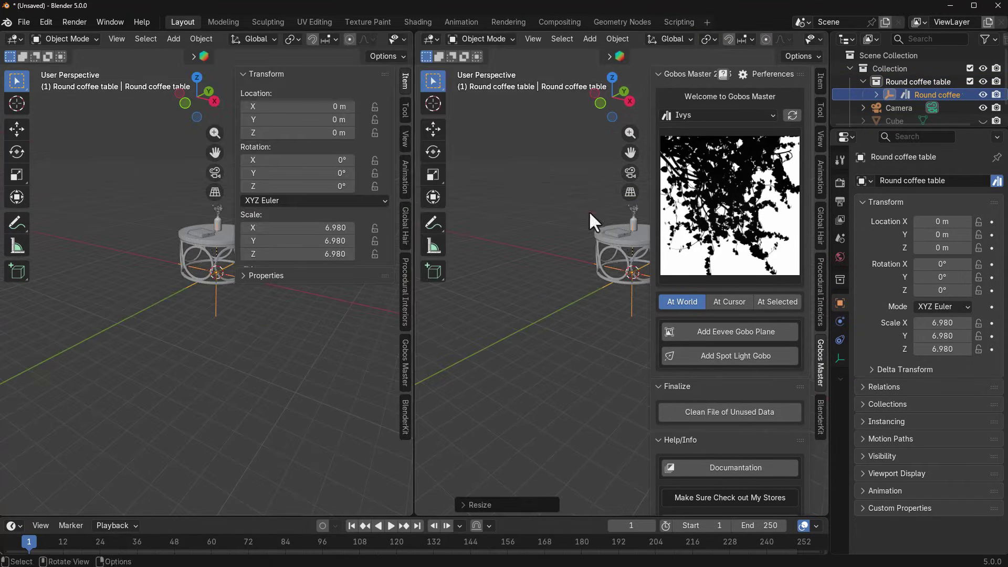
{"action": "left_click", "coordinate": [840, 160]}
{"action": "left_click", "coordinate": [840, 182]}
{"action": "left_click", "coordinate": [938, 202]}
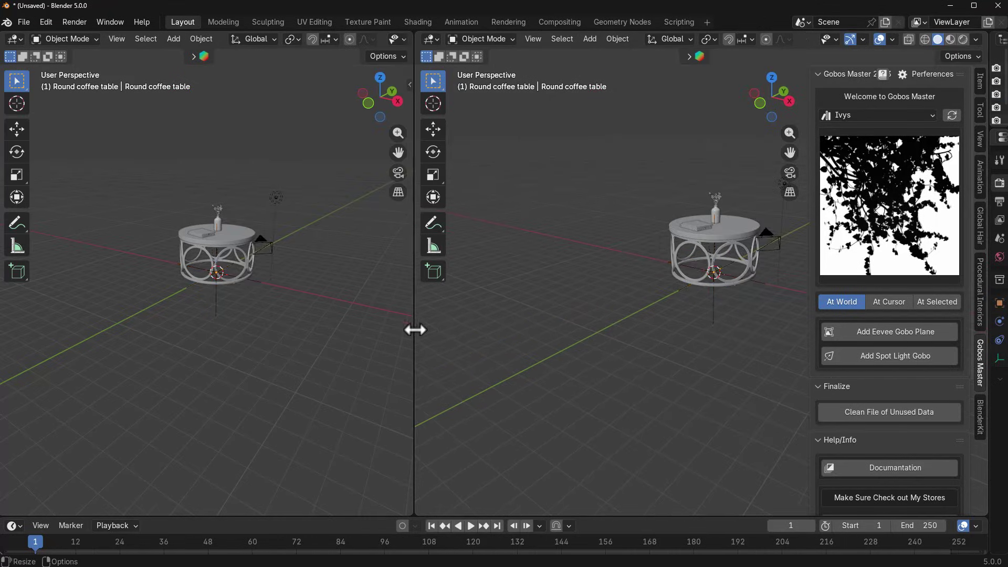
{"action": "left_click_drag", "start_coordinate": [414, 329], "coordinate": [469, 330]}
{"action": "left_click", "coordinate": [445, 40]}
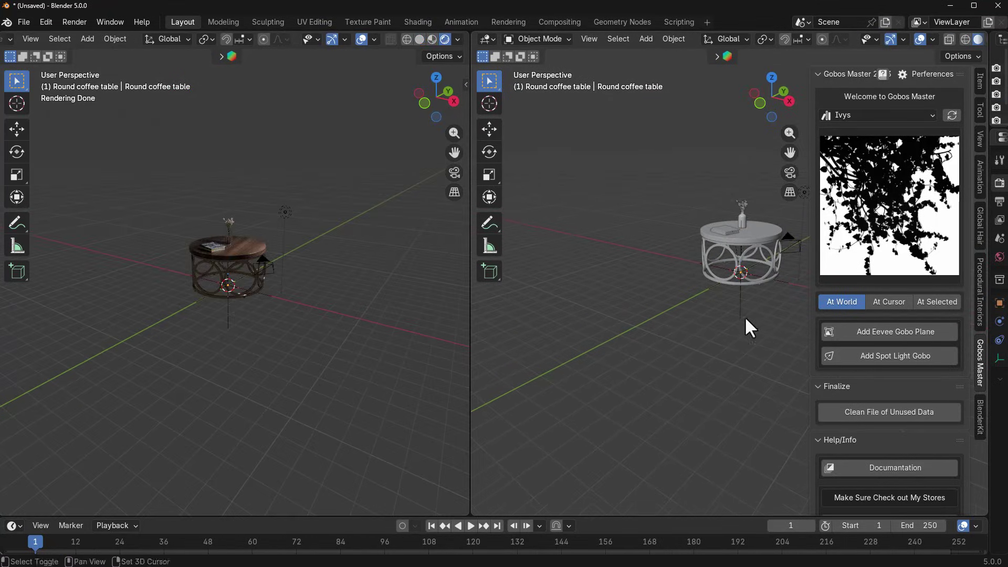
Step: Add a large floor plane under the table and delete the spot light
{"action": "left_click", "coordinate": [895, 332]}
{"action": "key", "text": "s"}
{"action": "left_click", "coordinate": [508, 209]}
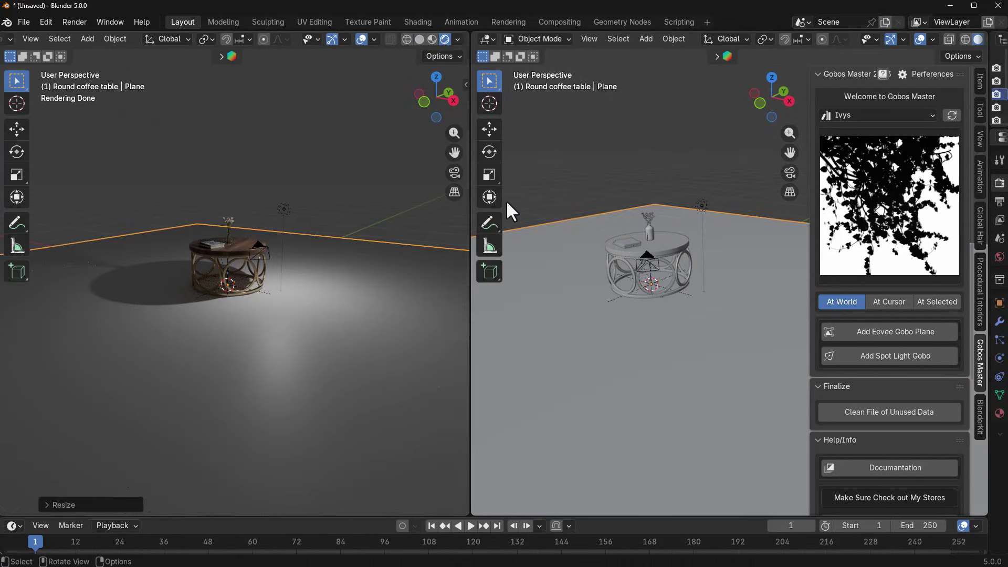
{"action": "left_click", "coordinate": [702, 206]}
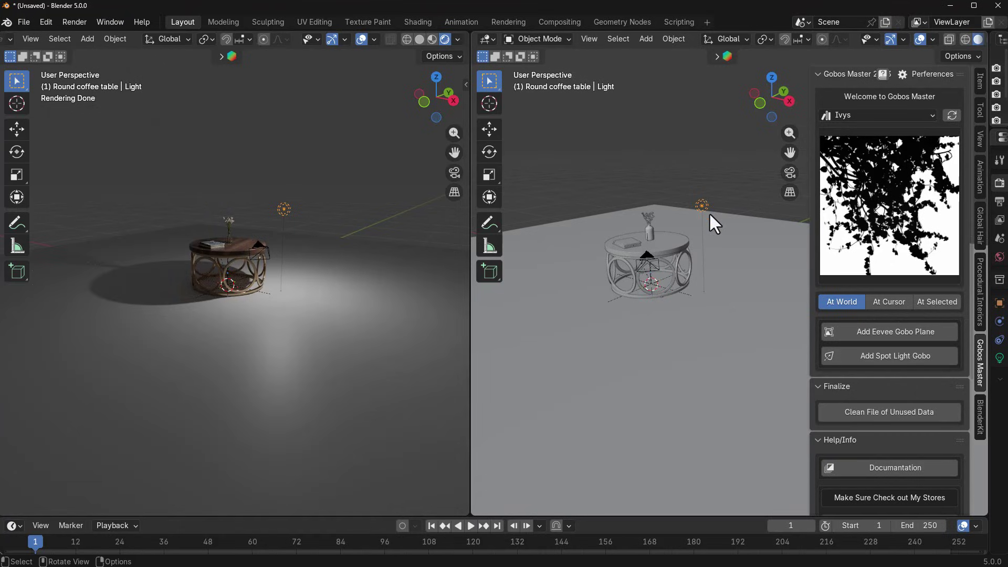
{"action": "key", "text": "Delete"}
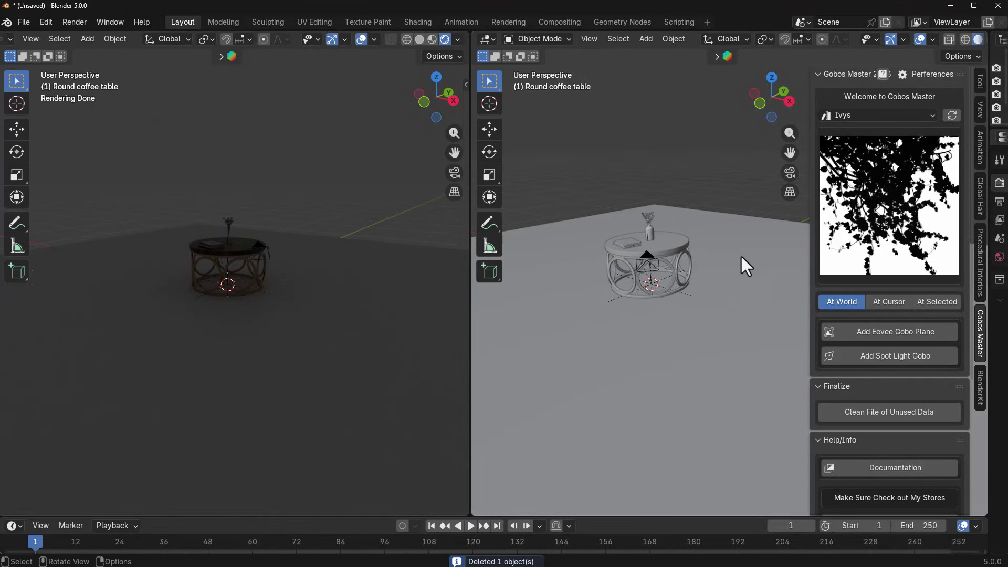
Step: Pick Window 16 from the Window category, add it as a spot light gobo, and lift it above the table
{"action": "left_click", "coordinate": [874, 117]}
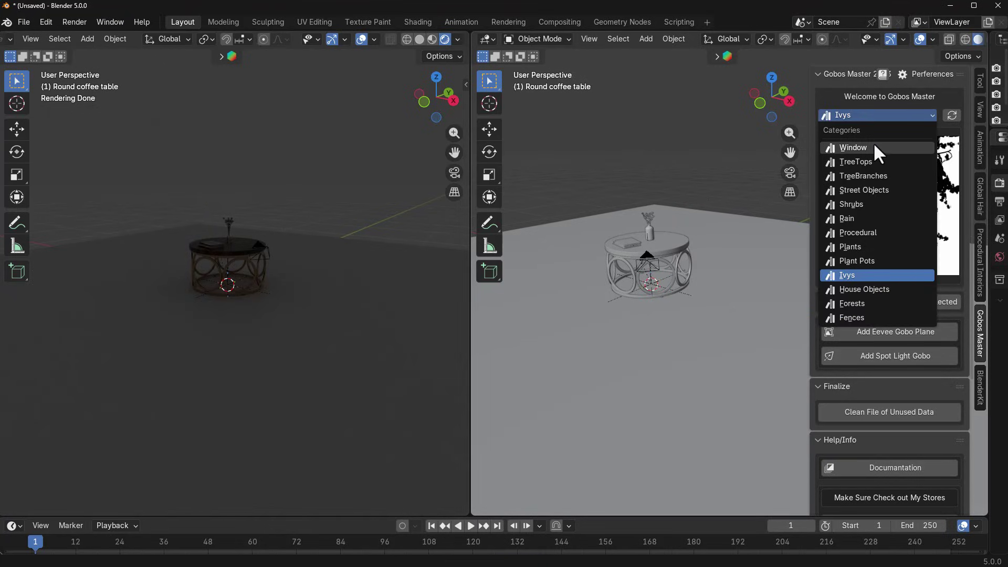
{"action": "left_click", "coordinate": [873, 143]}
{"action": "left_click", "coordinate": [871, 262]}
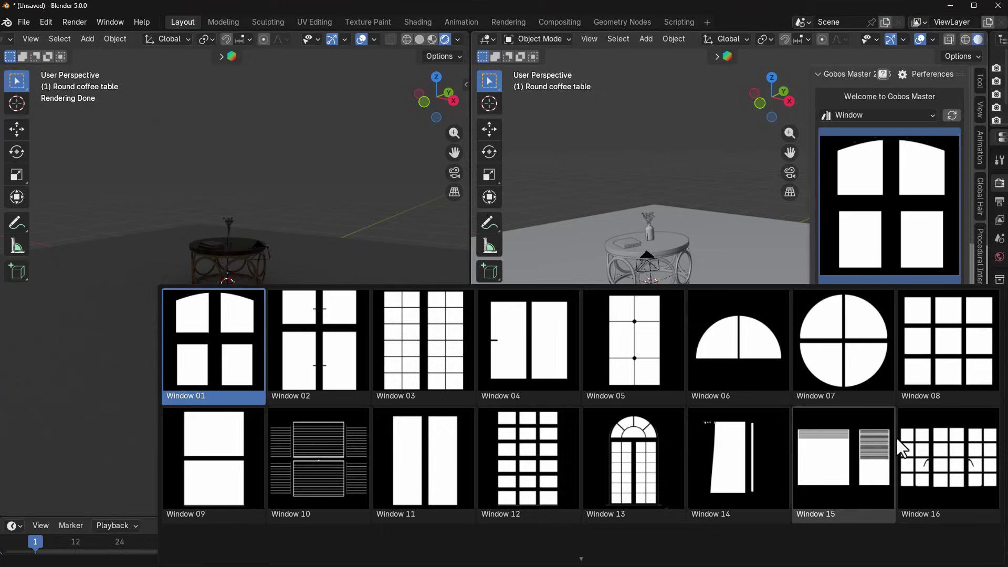
{"action": "left_click", "coordinate": [944, 453]}
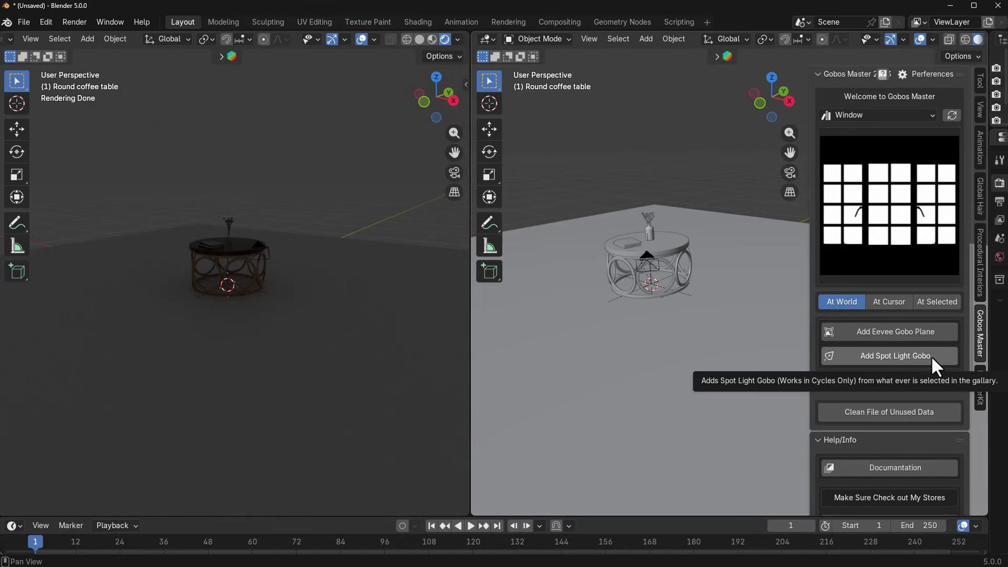
{"action": "left_click", "coordinate": [880, 357]}
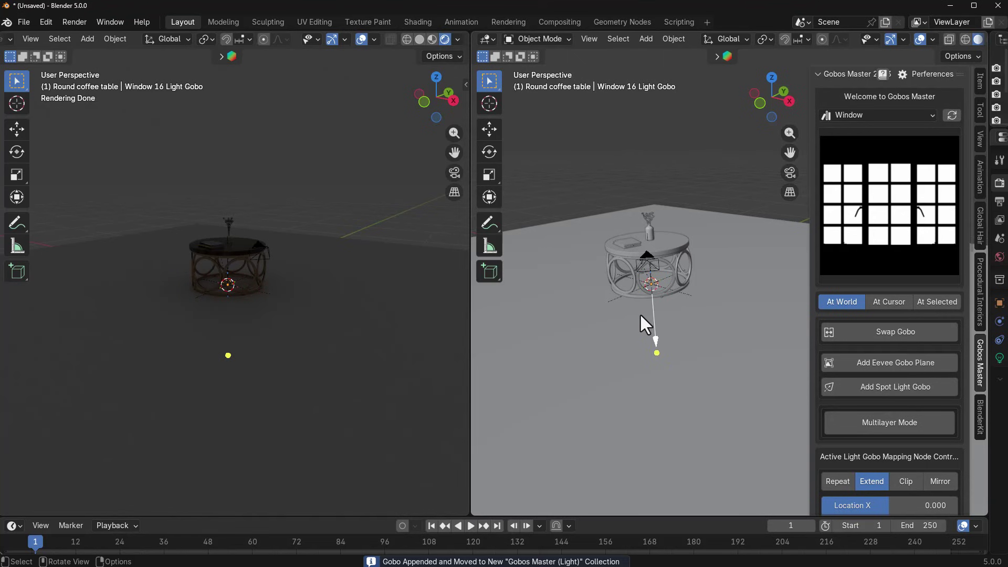
{"action": "left_click", "coordinate": [710, 452]}
{"action": "scroll", "coordinate": [169, 251], "scroll_direction": "up", "scroll_amount": 8}
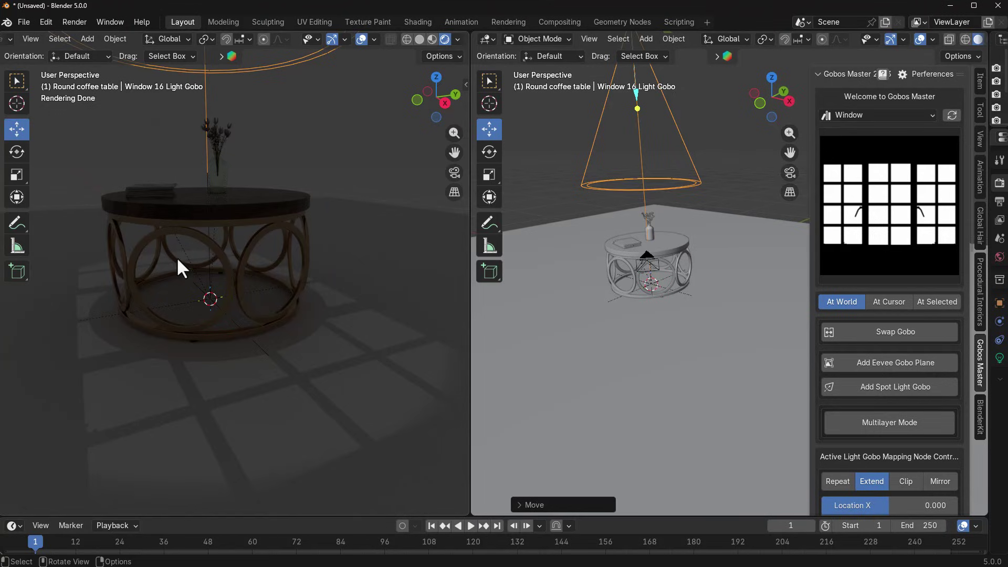
Step: Raise gobo exposure to 2.158, tint it peach, enable 11760 K temperature, and convert it to an area light
{"action": "middle_click_drag", "start_coordinate": [176, 256], "coordinate": [271, 336]}
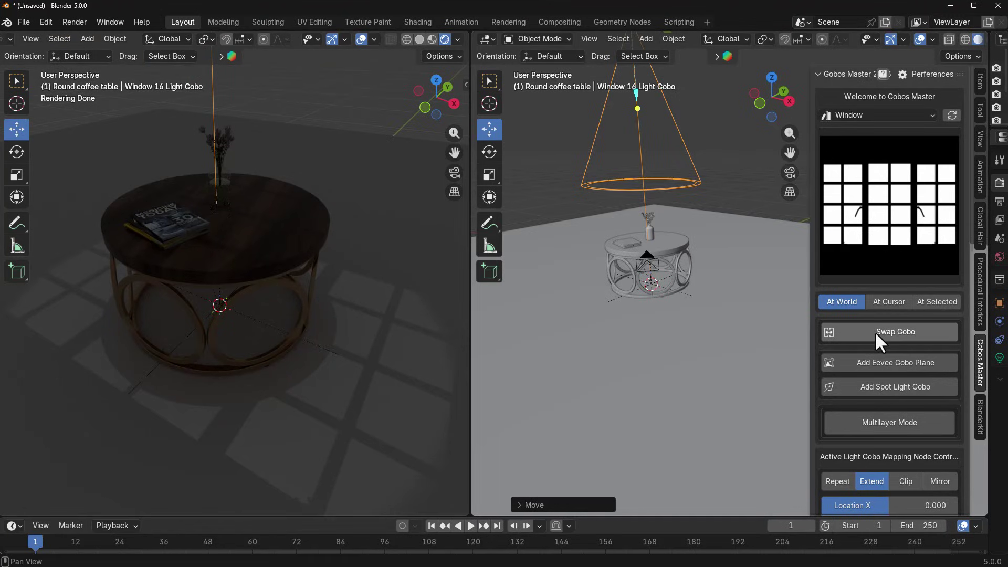
{"action": "scroll", "coordinate": [877, 336], "scroll_direction": "down", "scroll_amount": 10}
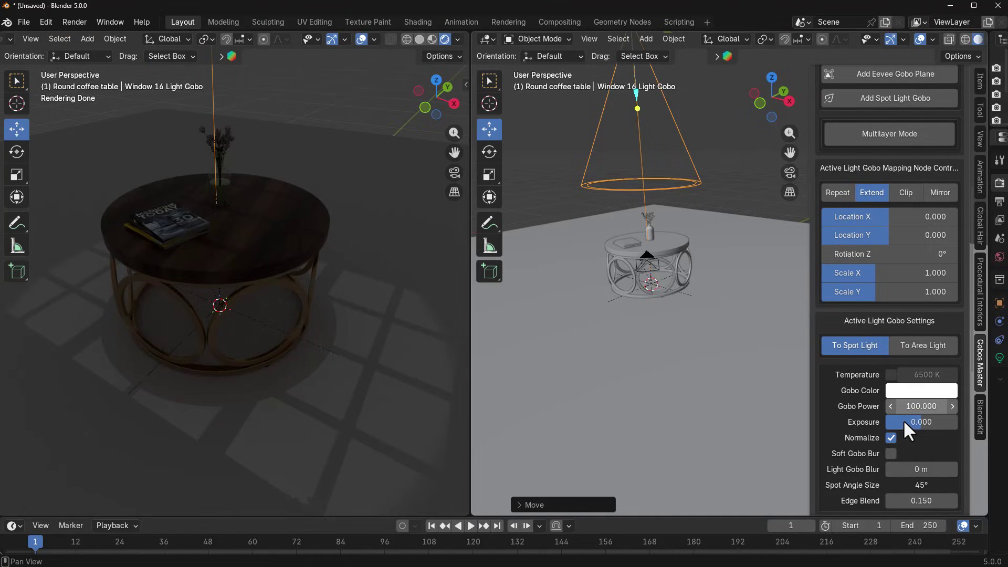
{"action": "mouse_move", "coordinate": [911, 419]}
{"action": "left_mouse_down"}
{"action": "mouse_move", "coordinate": [925, 420]}
{"action": "mouse_move", "coordinate": [926, 409]}
{"action": "left_mouse_up"}
{"action": "left_click", "coordinate": [926, 393]}
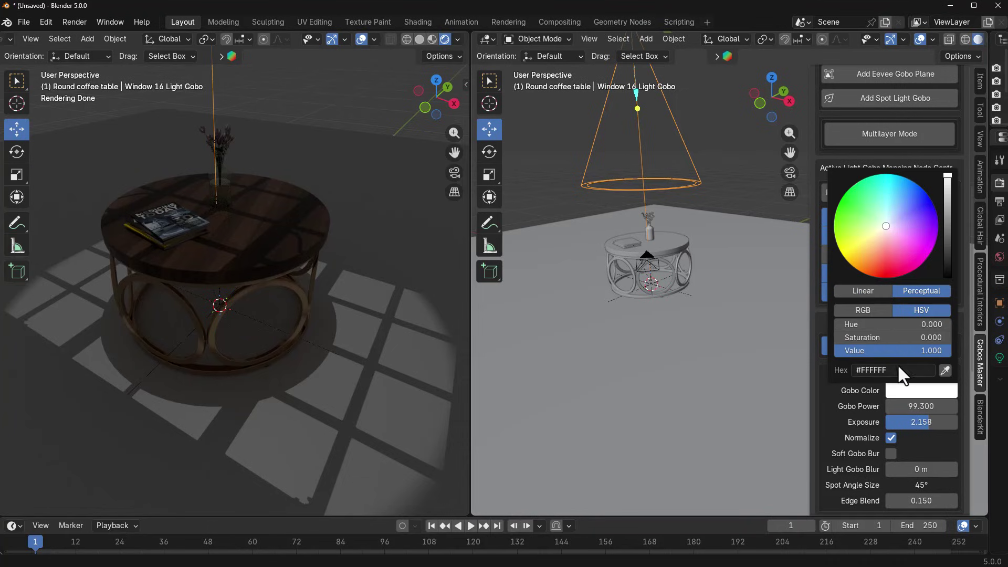
{"action": "mouse_move", "coordinate": [892, 247]}
{"action": "left_mouse_down"}
{"action": "mouse_move", "coordinate": [895, 255]}
{"action": "mouse_move", "coordinate": [878, 248]}
{"action": "mouse_move", "coordinate": [883, 239]}
{"action": "left_mouse_up"}
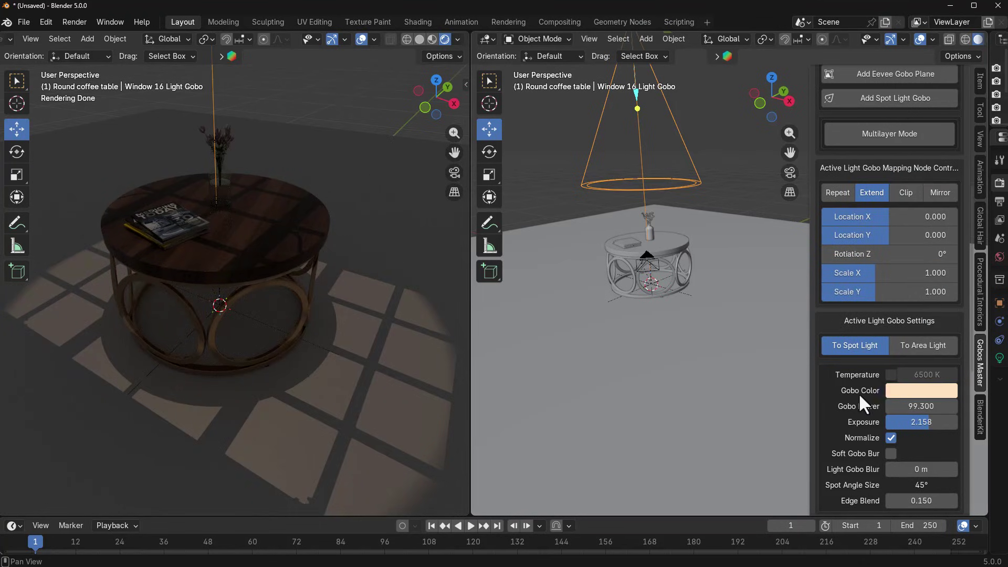
{"action": "left_click", "coordinate": [890, 374]}
{"action": "left_click_drag", "start_coordinate": [927, 374], "coordinate": [939, 375]}
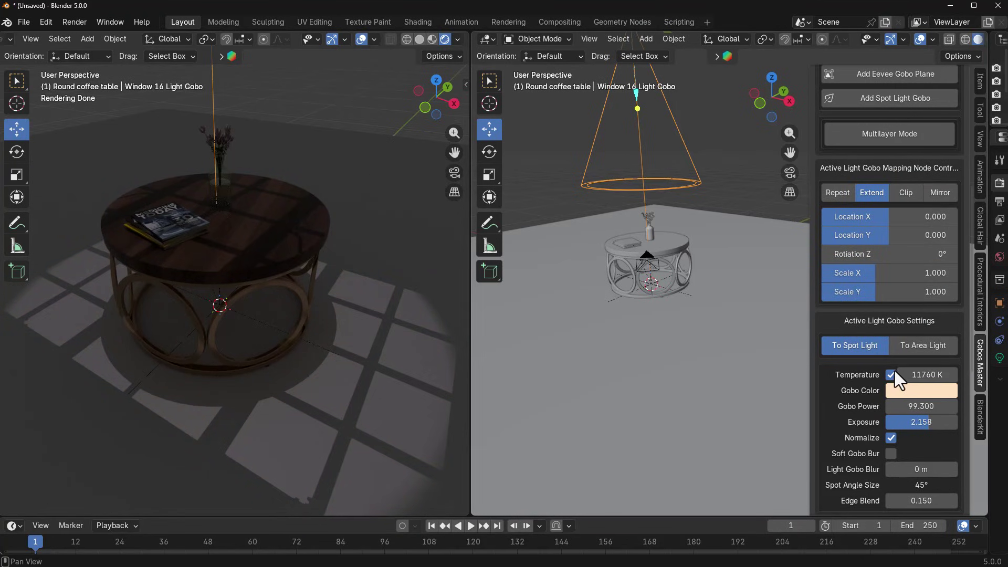
{"action": "left_click", "coordinate": [913, 346]}
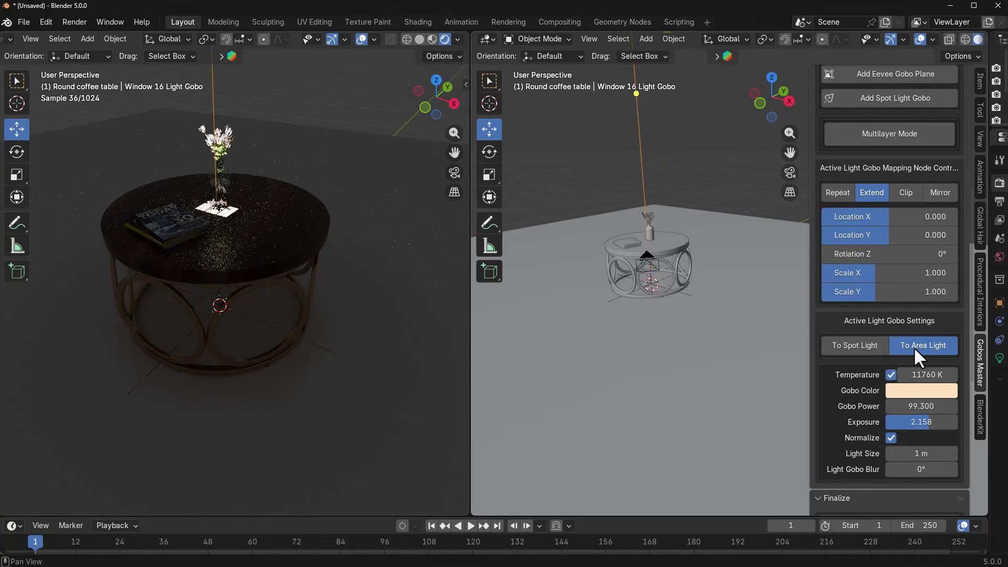
Step: Set the area gobo light's size to 12.6 m with a 1.3° gobo blur
{"action": "scroll", "coordinate": [697, 296], "scroll_direction": "down", "scroll_amount": 6}
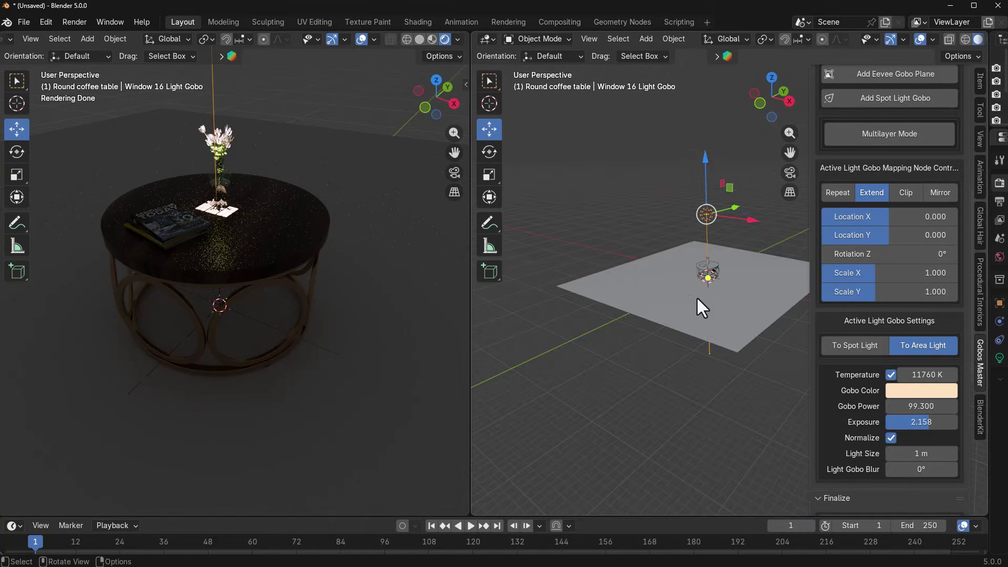
{"action": "scroll", "coordinate": [692, 310], "scroll_direction": "up", "scroll_amount": 3}
{"action": "middle_click_drag", "start_coordinate": [724, 196], "coordinate": [730, 310]}
{"action": "left_click_drag", "start_coordinate": [921, 453], "coordinate": [940, 469]}
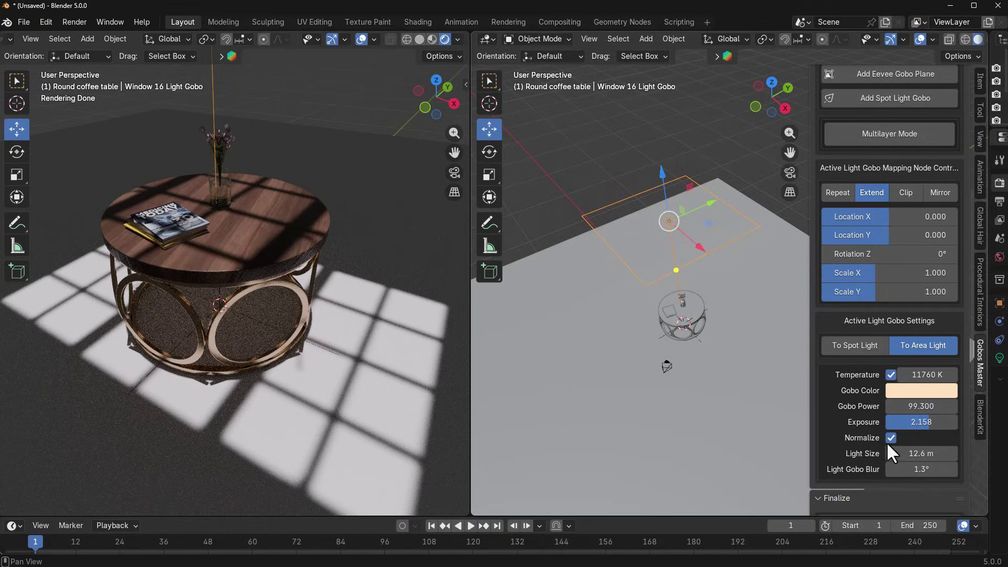
{"action": "scroll", "coordinate": [878, 415], "scroll_direction": "down", "scroll_amount": 3}
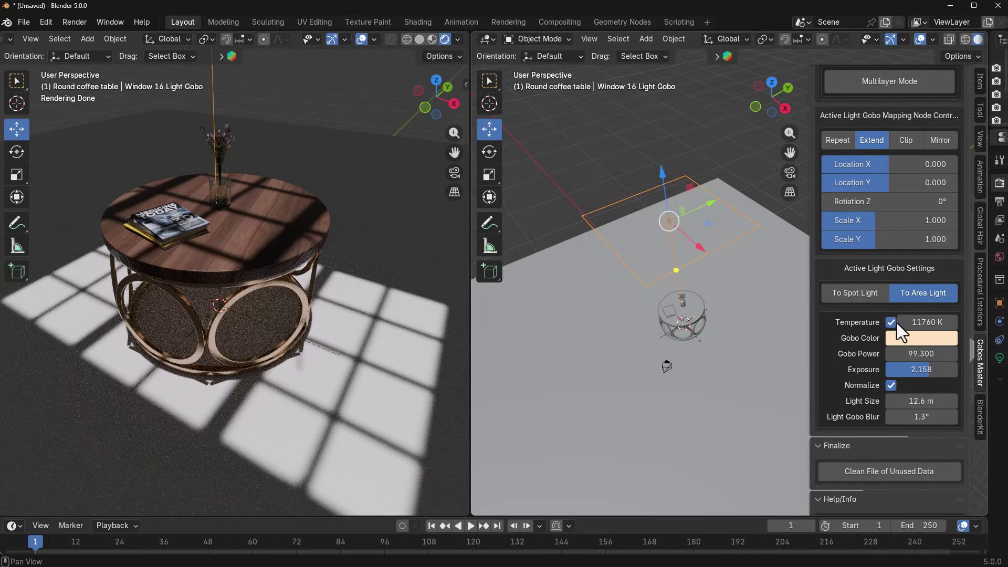
Step: Replace the Window 16 gobo with Window 08 from the window gobo gallery
{"action": "scroll", "coordinate": [886, 385], "scroll_direction": "up", "scroll_amount": 5}
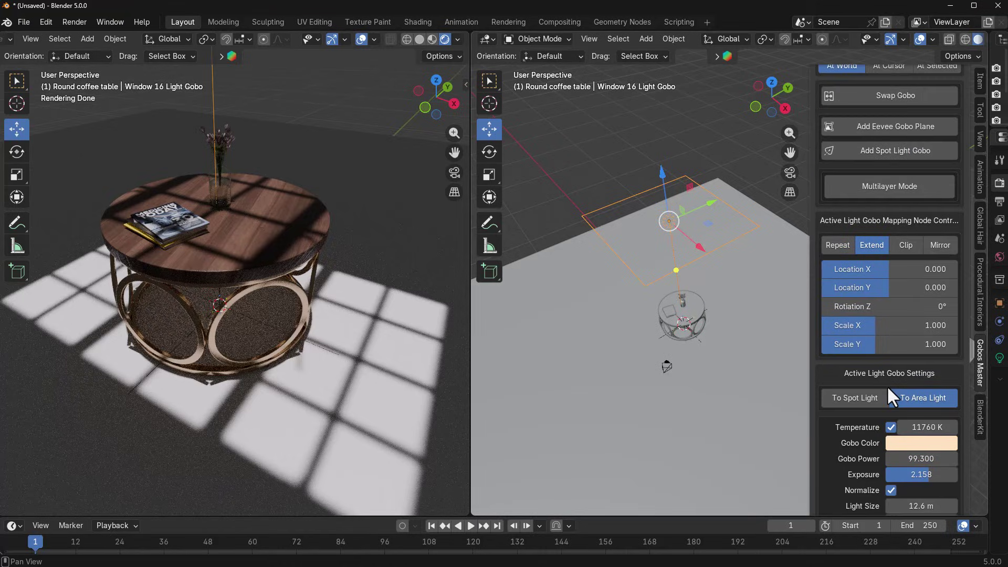
{"action": "scroll", "coordinate": [888, 389], "scroll_direction": "up", "scroll_amount": 8}
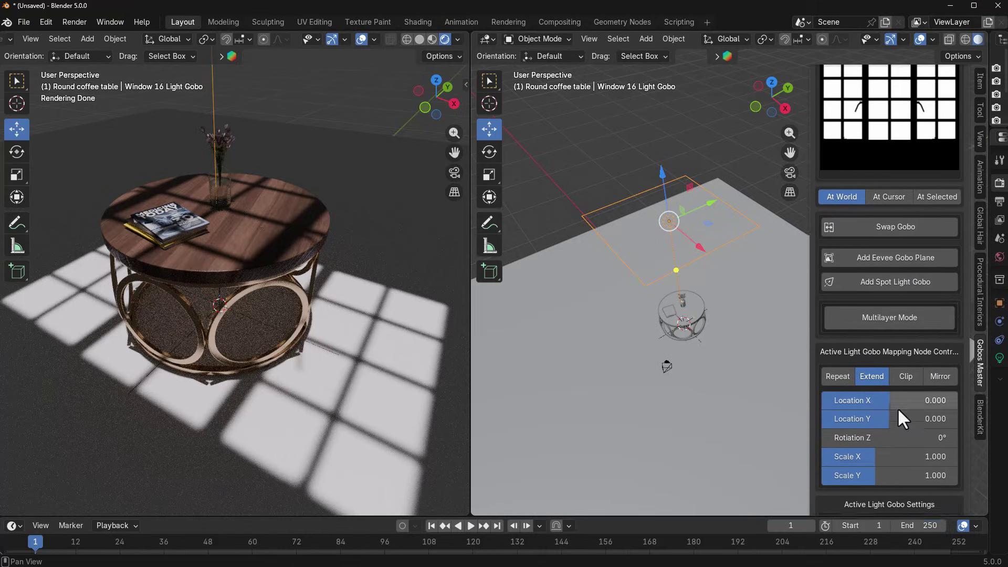
{"action": "left_click", "coordinate": [862, 168]}
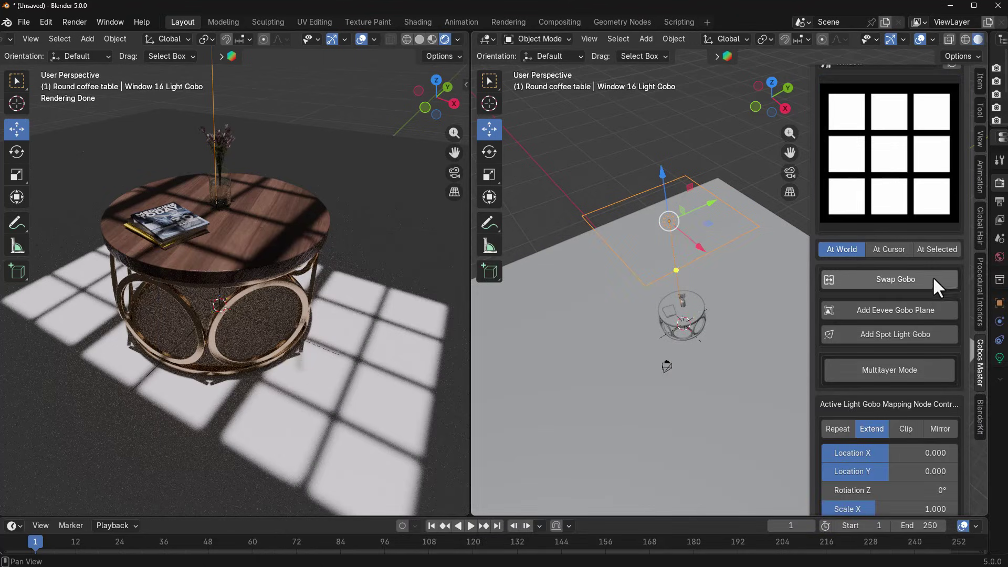
{"action": "left_click", "coordinate": [921, 278]}
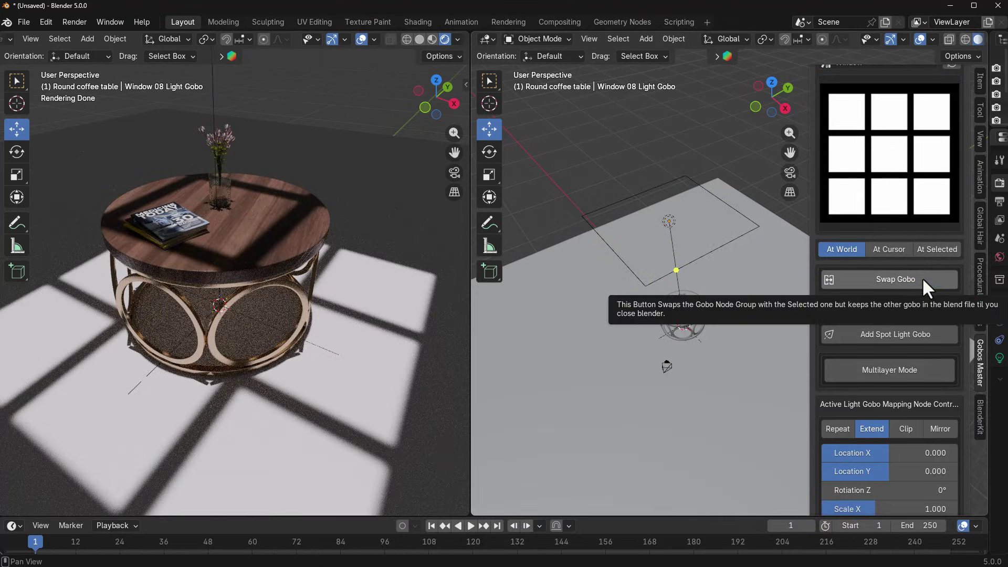
{"action": "scroll", "coordinate": [902, 115], "scroll_direction": "up", "scroll_amount": 3}
Step: Swap the light's gobo to Fence 12 from the Fences category
{"action": "left_click", "coordinate": [890, 114]}
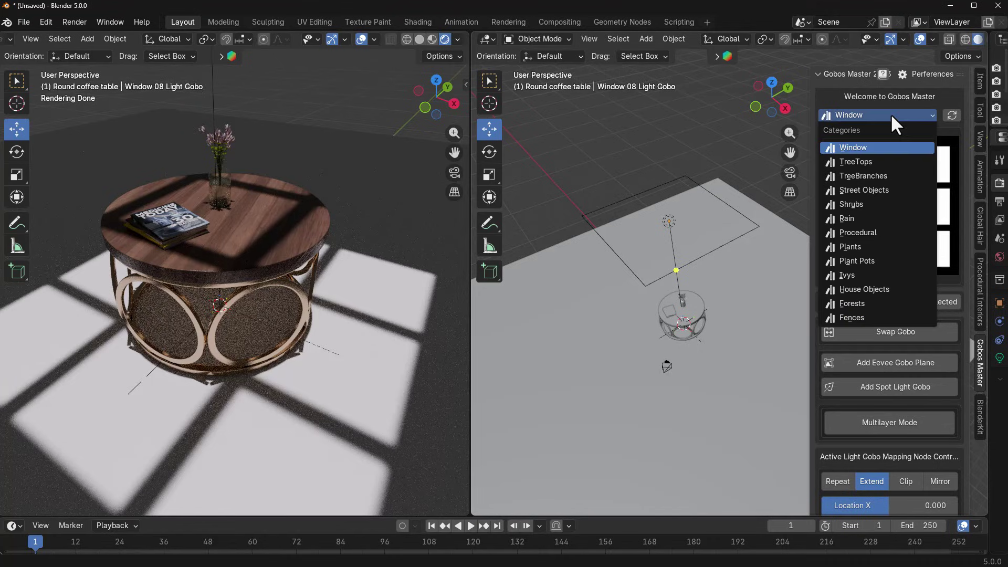
{"action": "left_click", "coordinate": [865, 312]}
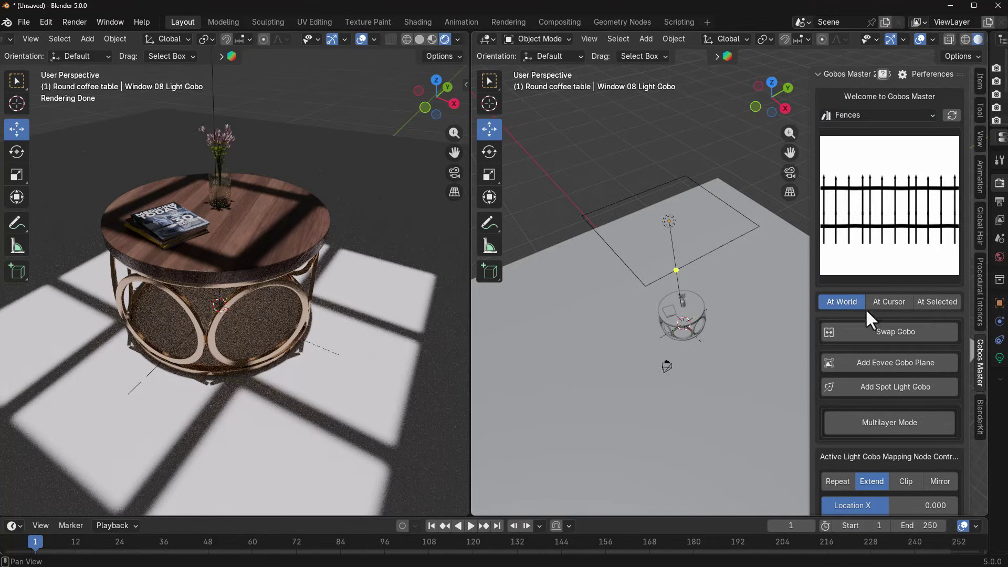
{"action": "left_click", "coordinate": [893, 231]}
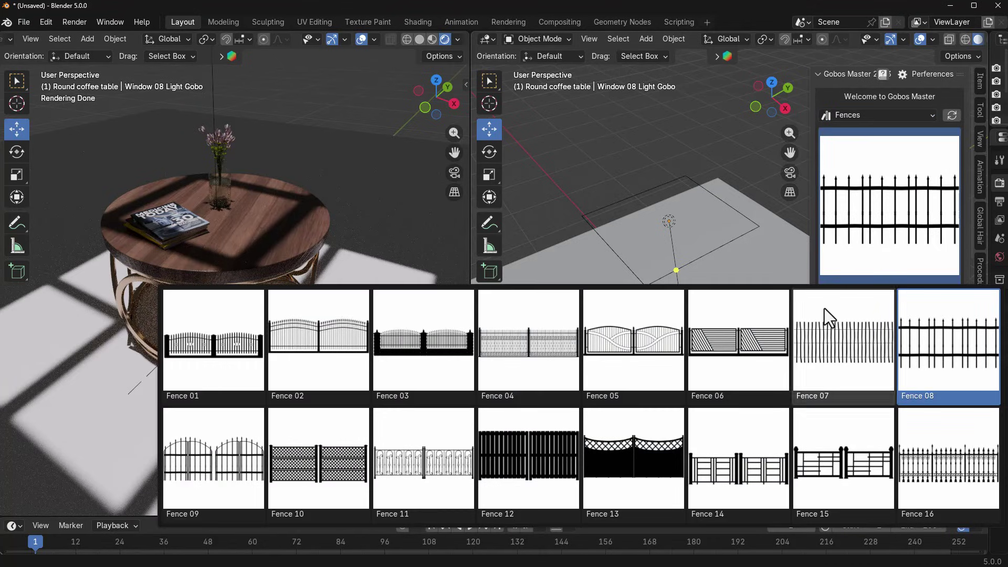
{"action": "left_click", "coordinate": [540, 460]}
{"action": "left_click", "coordinate": [920, 330]}
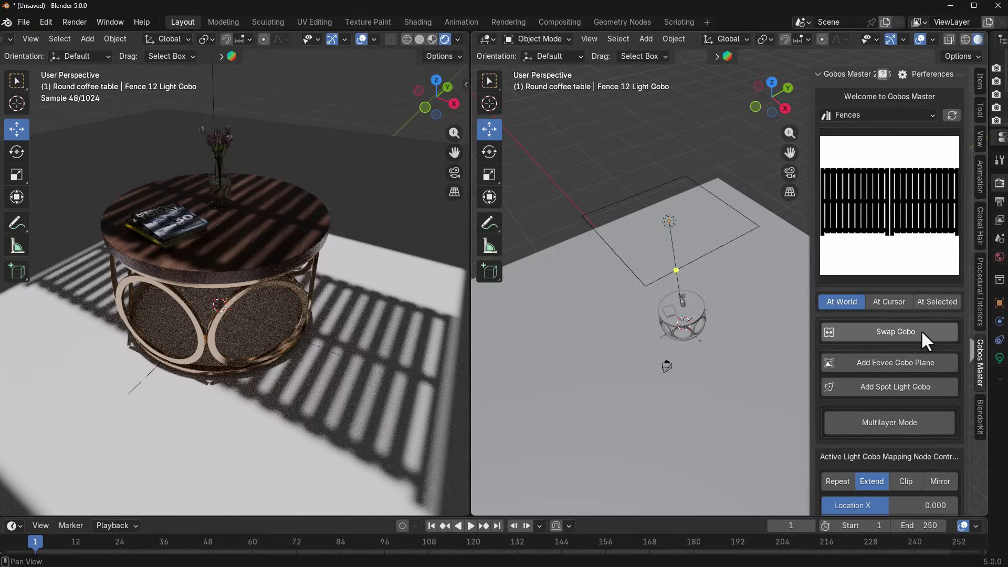
Step: Swap the light's gobo to Shrub 02 from the Shrubs category
{"action": "left_click", "coordinate": [908, 114]}
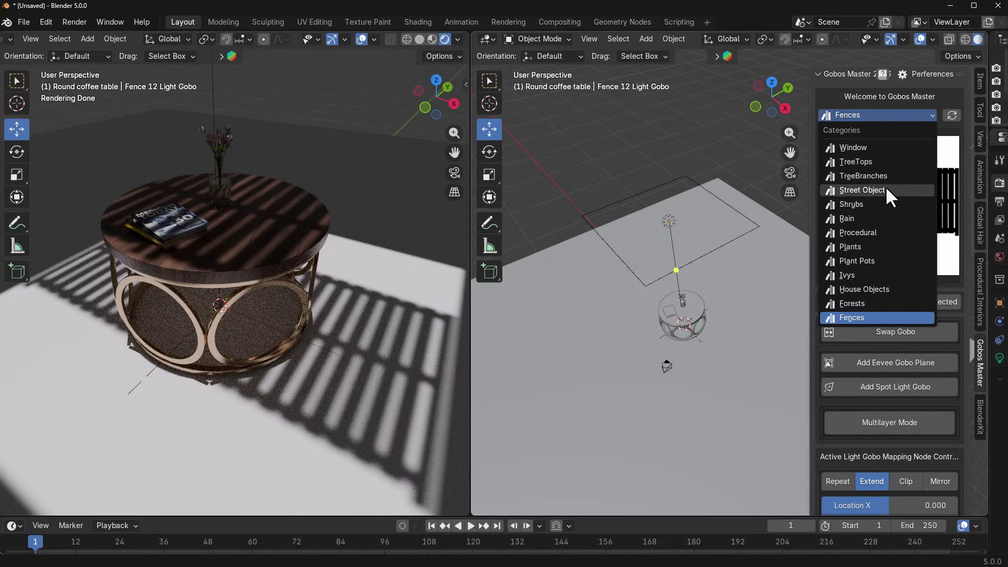
{"action": "left_click", "coordinate": [871, 203]}
{"action": "left_click", "coordinate": [892, 197]}
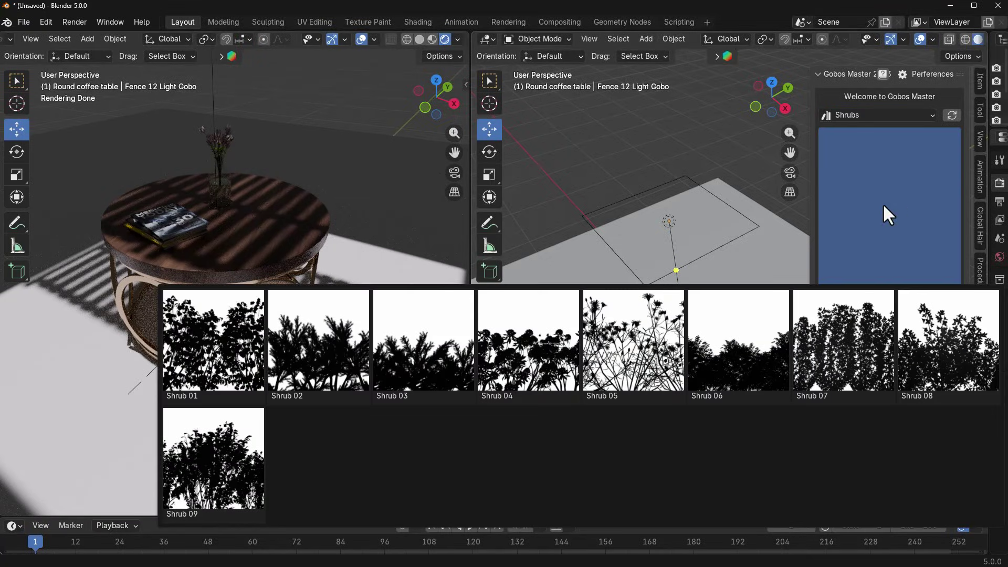
{"action": "left_click", "coordinate": [317, 349]}
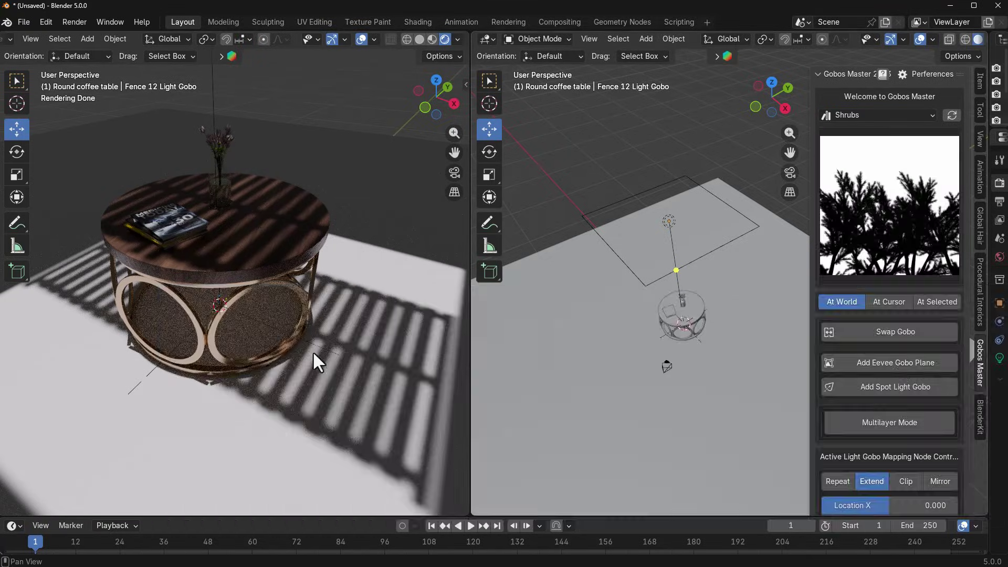
{"action": "left_click", "coordinate": [894, 332]}
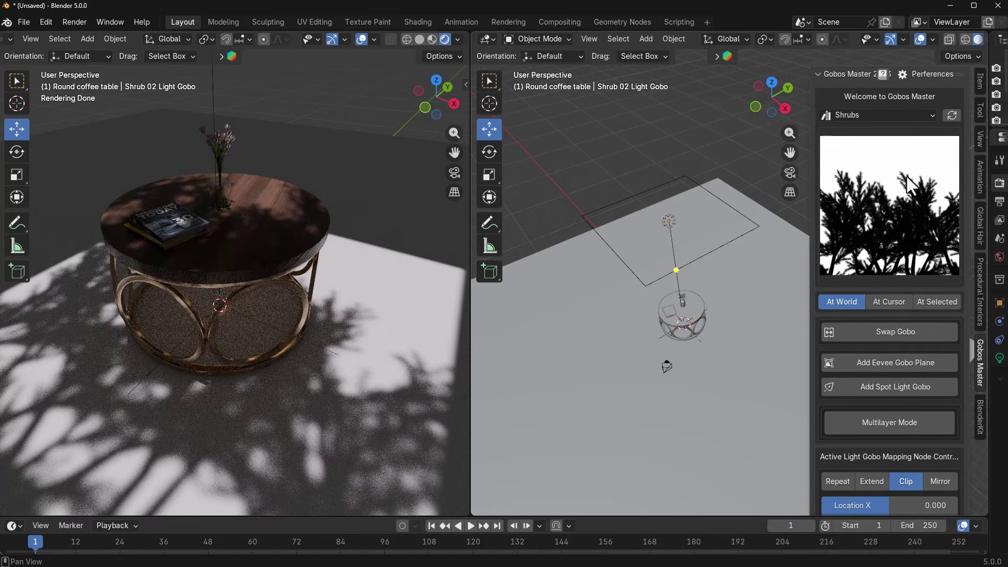
Step: Play the animation to preview the shrub shadows, then rewind to the first frame
{"action": "left_click", "coordinate": [470, 526]}
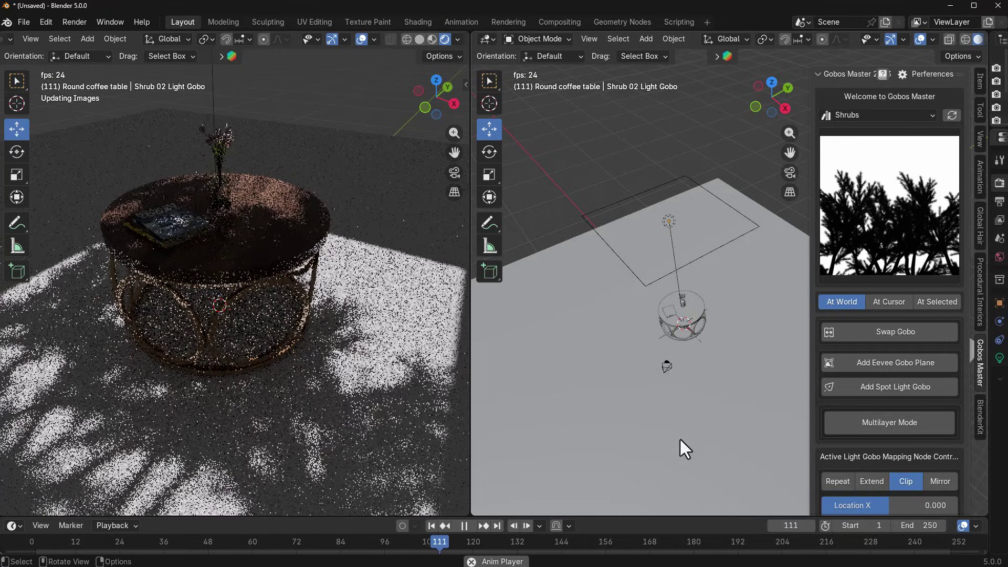
{"action": "left_click", "coordinate": [466, 526]}
{"action": "left_click", "coordinate": [430, 525]}
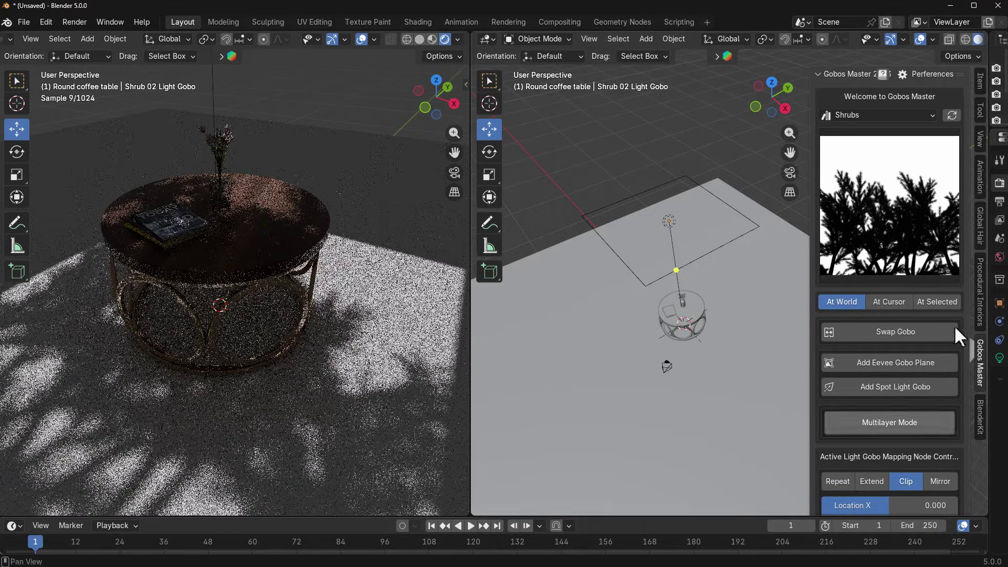
{"action": "left_click", "coordinate": [877, 115]}
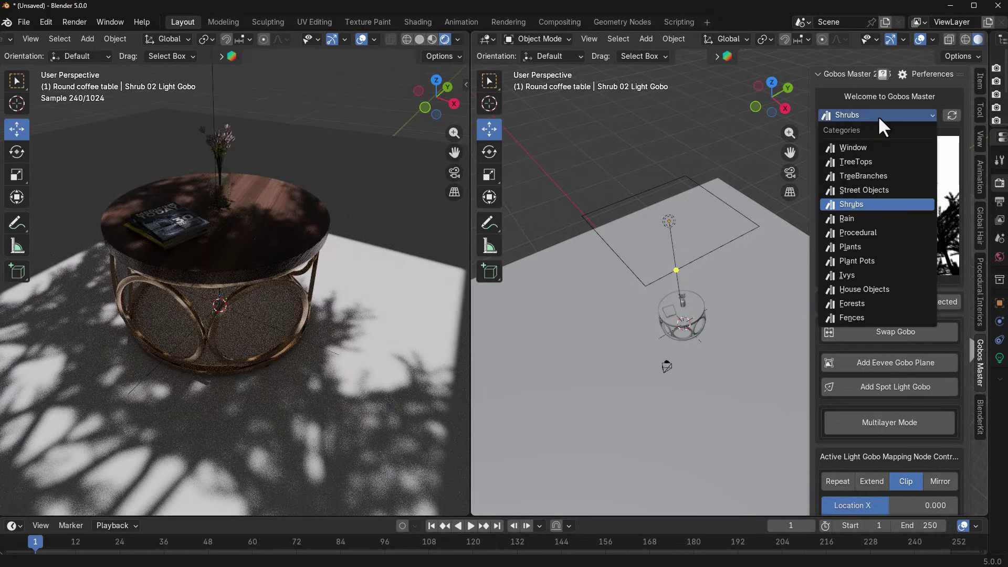
Step: Swap Window 16 back onto the light and orbit the render view to look down on the table
{"action": "left_click", "coordinate": [877, 147]}
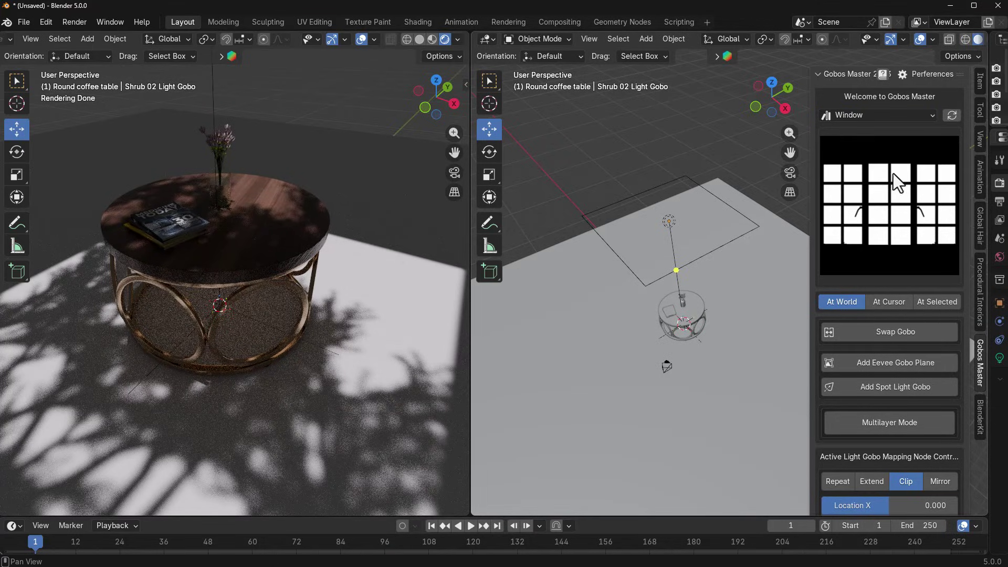
{"action": "left_click", "coordinate": [893, 331]}
{"action": "middle_click_drag", "start_coordinate": [209, 331], "coordinate": [266, 338]}
{"action": "scroll", "coordinate": [884, 287], "scroll_direction": "down", "scroll_amount": 5}
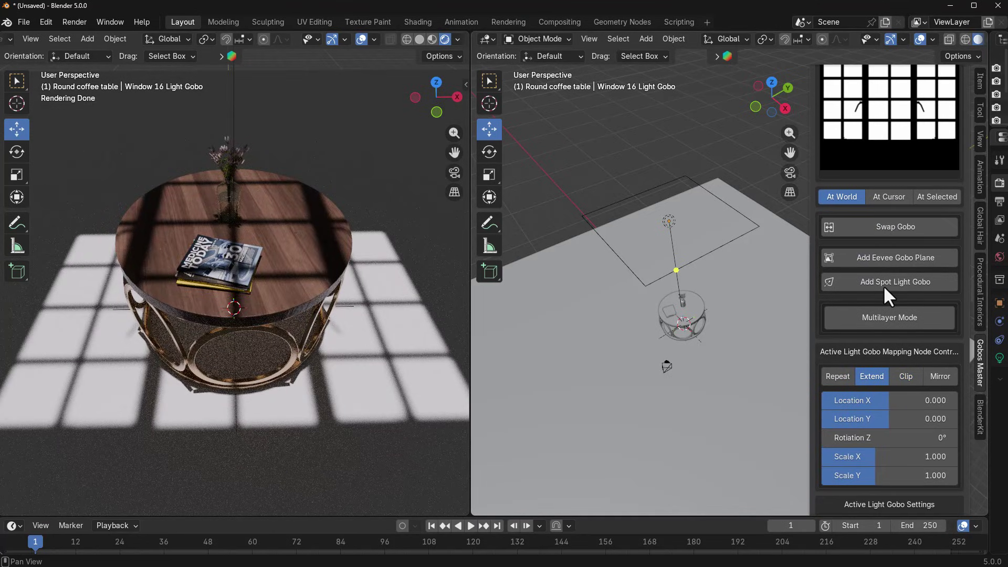
Step: Enable multilayer mode and add the Shrub 05 gobo from the Shrubs category on layer 2
{"action": "left_click", "coordinate": [909, 320]}
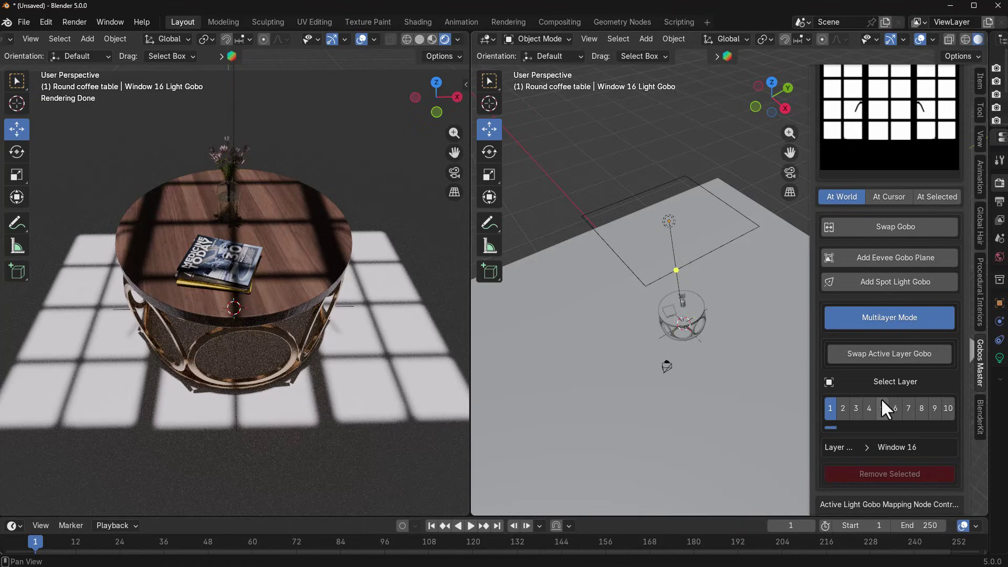
{"action": "left_click", "coordinate": [842, 410]}
{"action": "scroll", "coordinate": [879, 152], "scroll_direction": "up", "scroll_amount": 5}
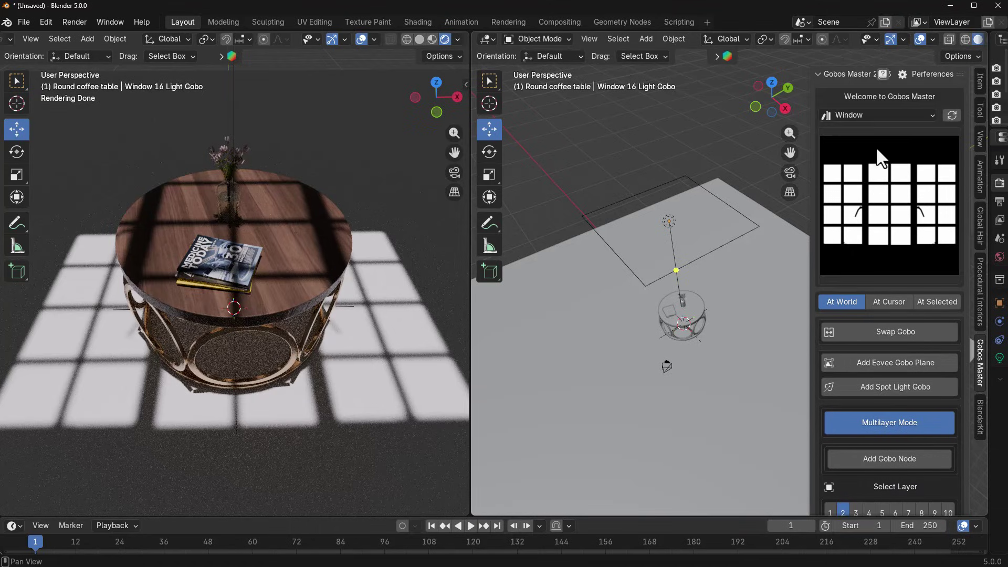
{"action": "left_click", "coordinate": [881, 116]}
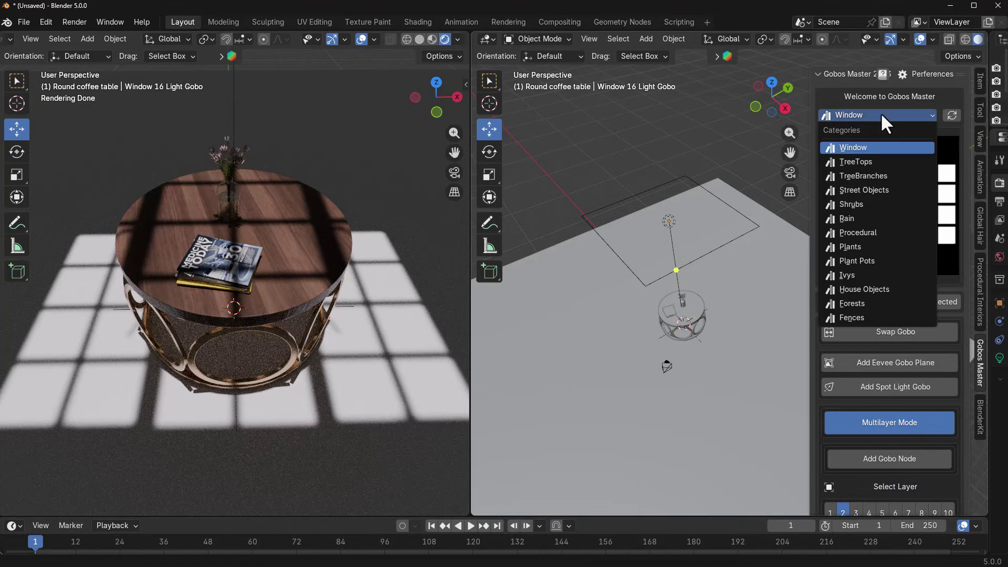
{"action": "left_click", "coordinate": [869, 204]}
{"action": "left_click", "coordinate": [871, 210]}
{"action": "left_click", "coordinate": [418, 357]}
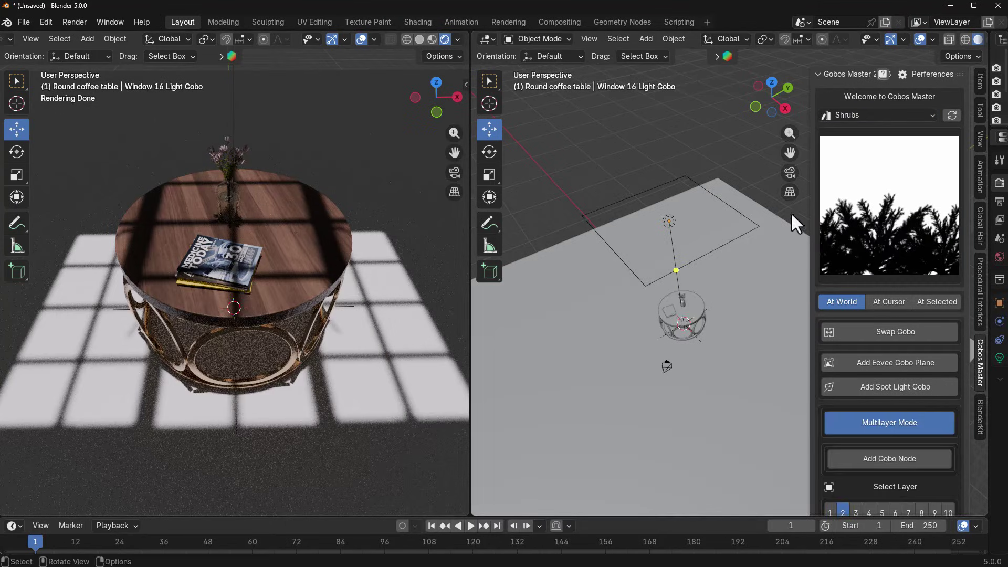
{"action": "left_click", "coordinate": [836, 240]}
{"action": "left_click", "coordinate": [626, 353]}
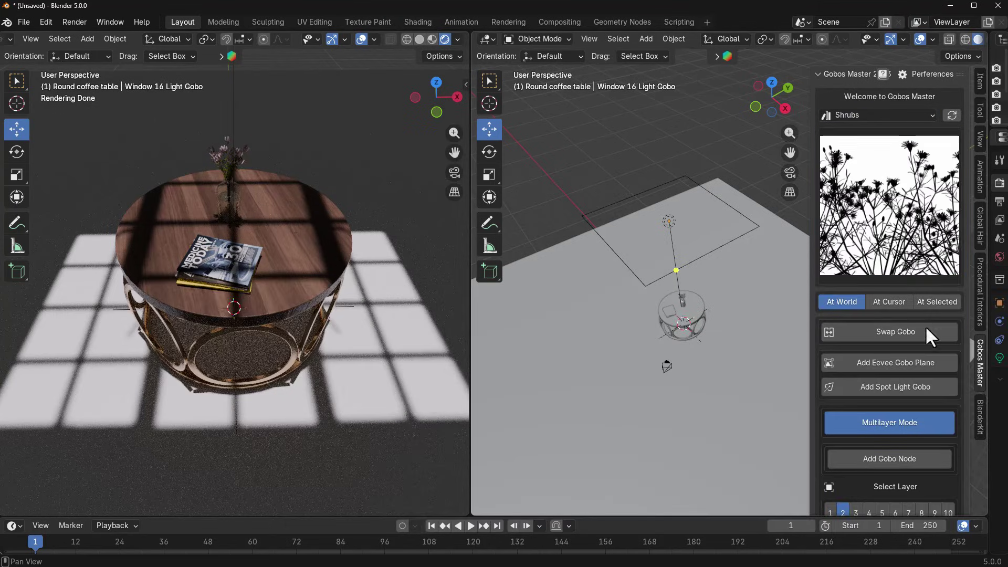
{"action": "scroll", "coordinate": [924, 336], "scroll_direction": "down", "scroll_amount": 8}
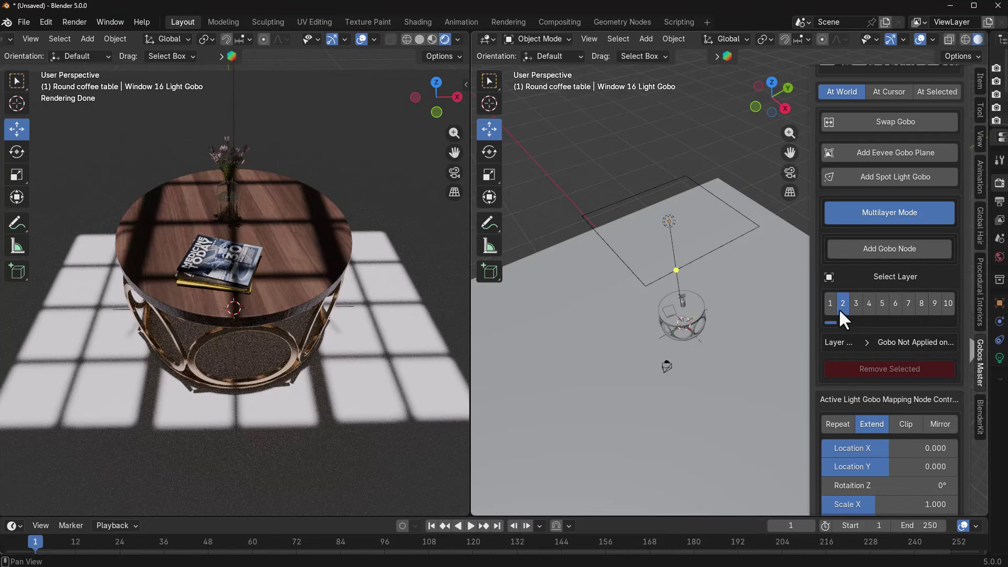
{"action": "scroll", "coordinate": [835, 315], "scroll_direction": "up", "scroll_amount": 3}
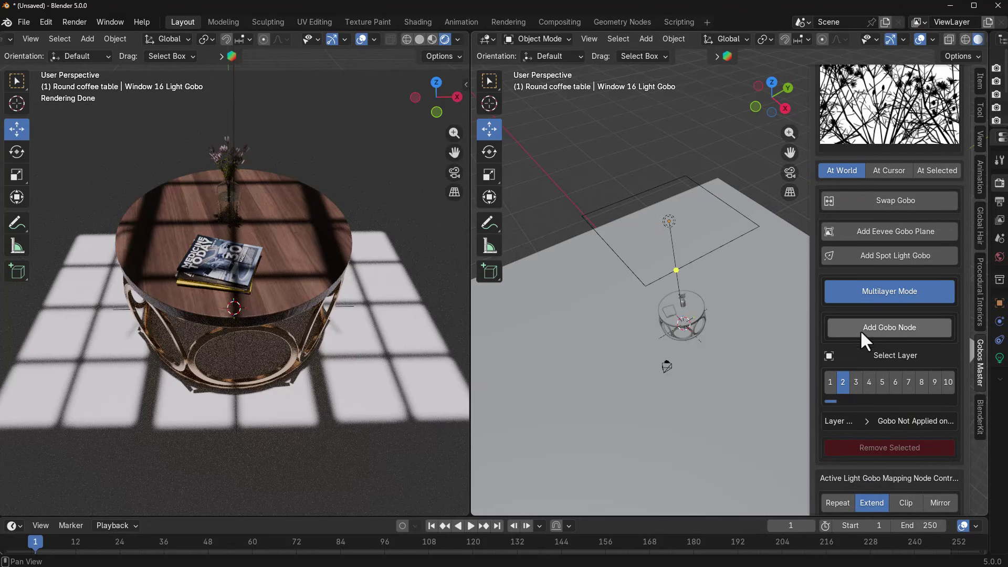
{"action": "left_click", "coordinate": [881, 326]}
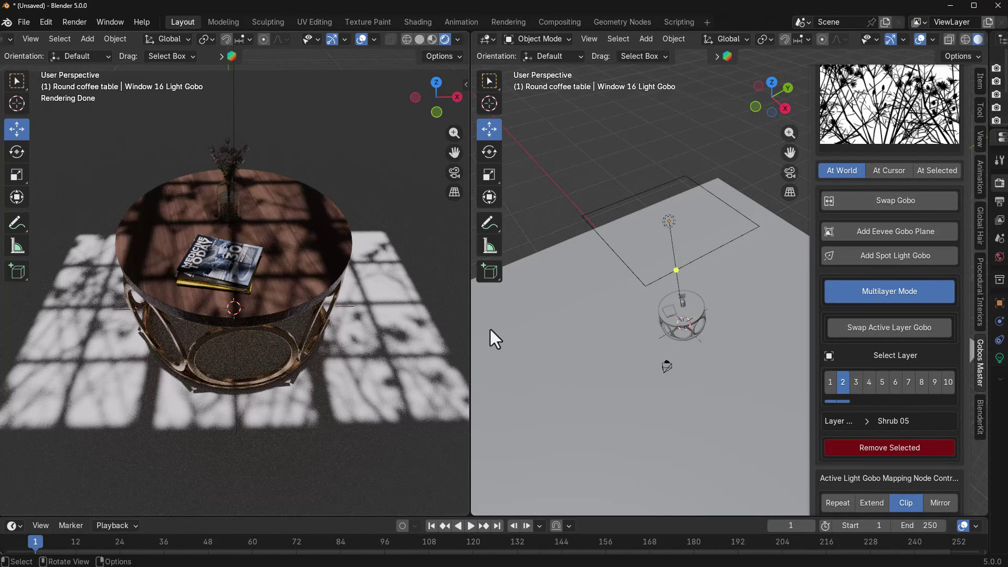
Step: Try Extend and Repeat mapping, return to Clip, and widen the shrub gobo to Scale X 1.307
{"action": "scroll", "coordinate": [874, 334], "scroll_direction": "down", "scroll_amount": 2}
{"action": "scroll", "coordinate": [867, 346], "scroll_direction": "down", "scroll_amount": 8}
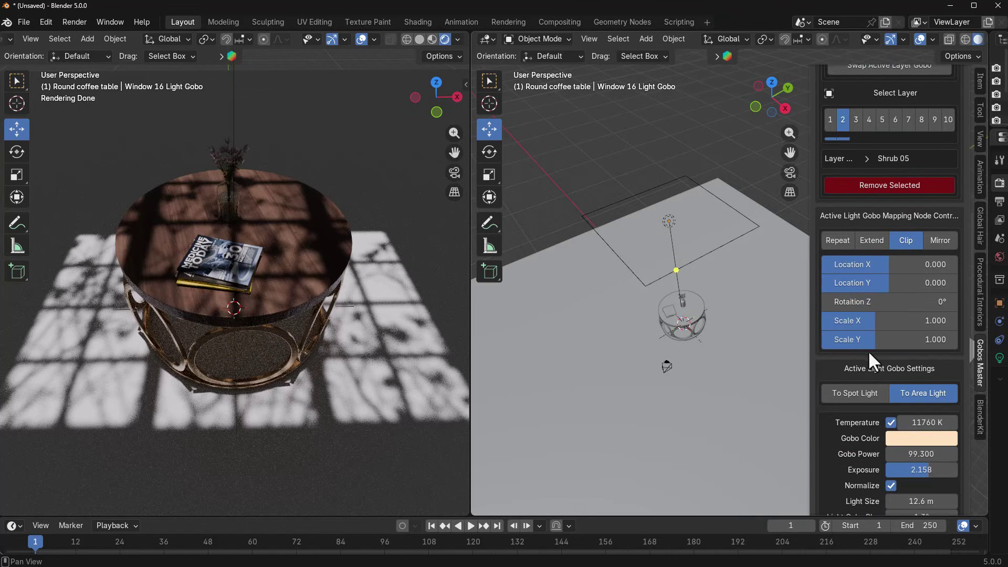
{"action": "mouse_move", "coordinate": [874, 323]}
{"action": "left_mouse_down"}
{"action": "mouse_move", "coordinate": [856, 323]}
{"action": "mouse_move", "coordinate": [855, 336]}
{"action": "mouse_move", "coordinate": [866, 337]}
{"action": "left_mouse_up"}
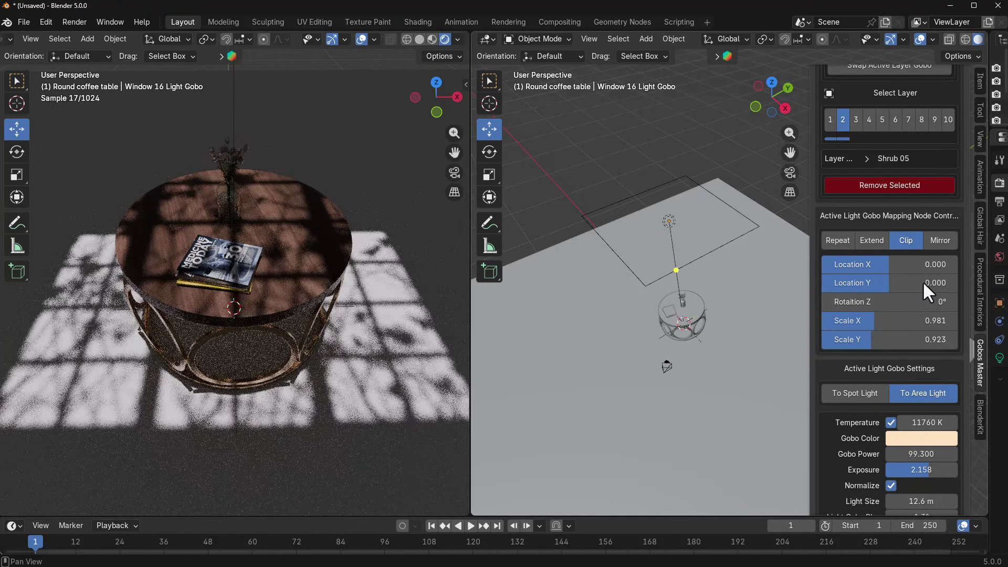
{"action": "left_click", "coordinate": [868, 242]}
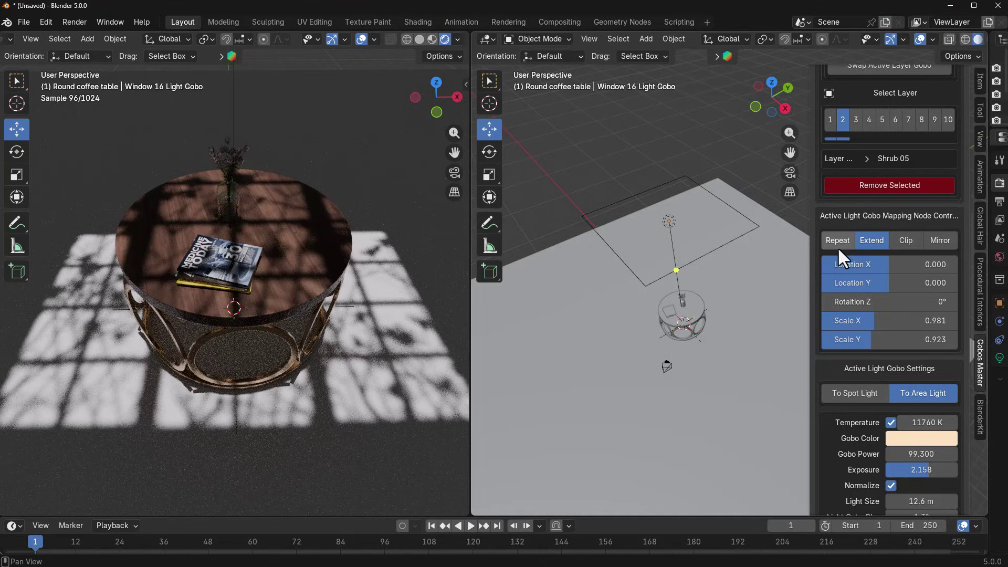
{"action": "left_click", "coordinate": [840, 243]}
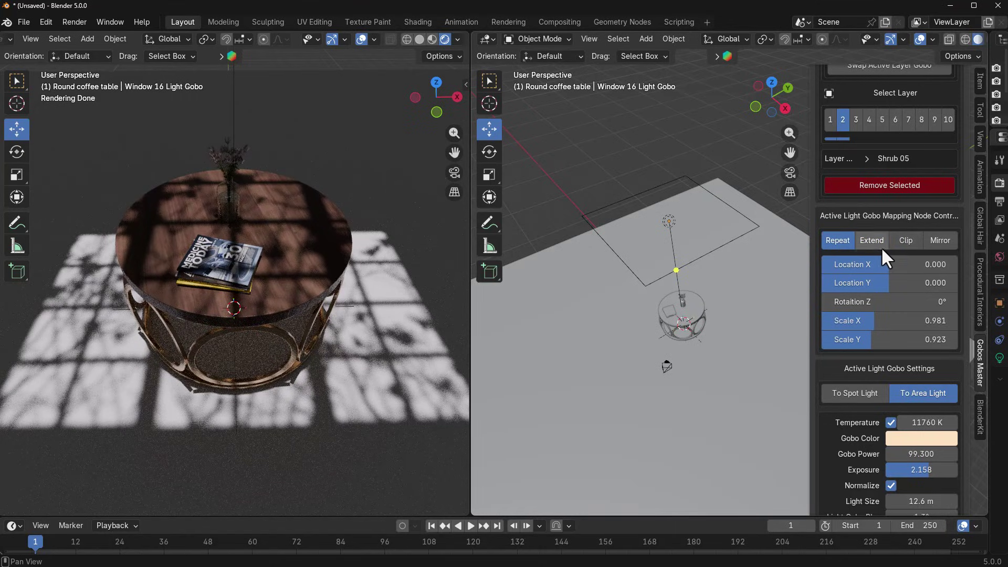
{"action": "left_click", "coordinate": [894, 242]}
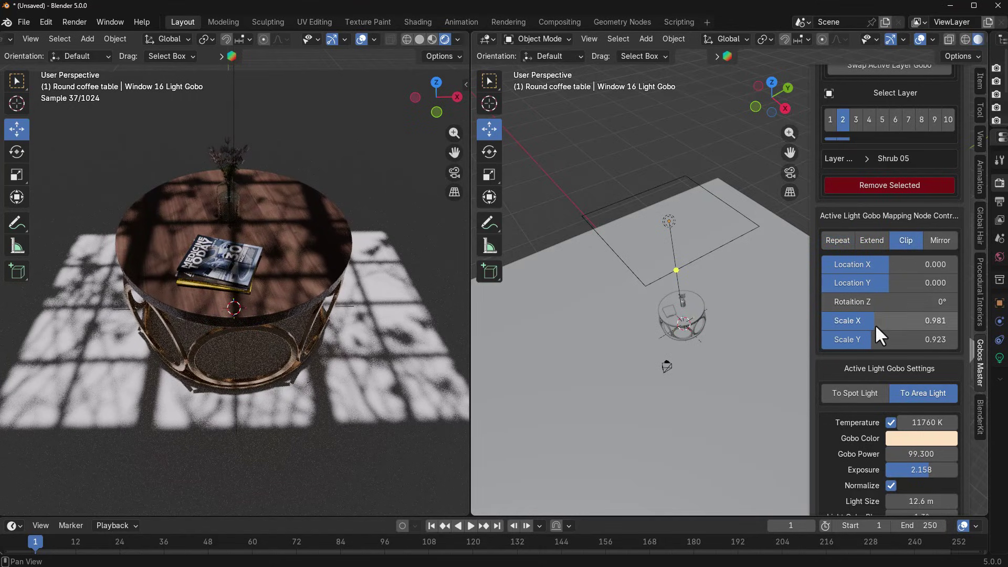
{"action": "left_click_drag", "start_coordinate": [874, 323], "coordinate": [926, 320]}
{"action": "scroll", "coordinate": [895, 298], "scroll_direction": "up", "scroll_amount": 15}
{"action": "scroll", "coordinate": [894, 303], "scroll_direction": "down", "scroll_amount": 5}
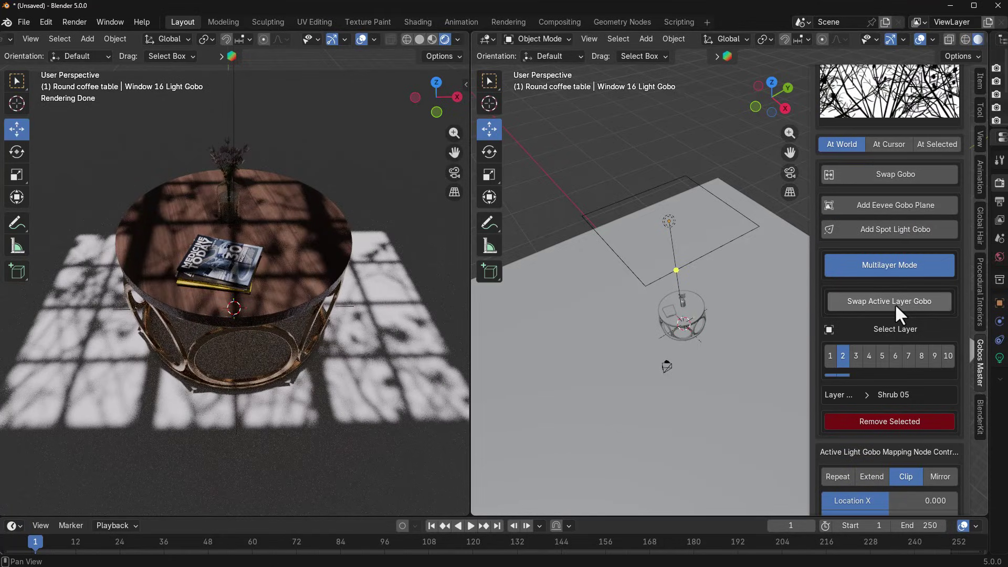
{"action": "scroll", "coordinate": [893, 336], "scroll_direction": "up", "scroll_amount": 2}
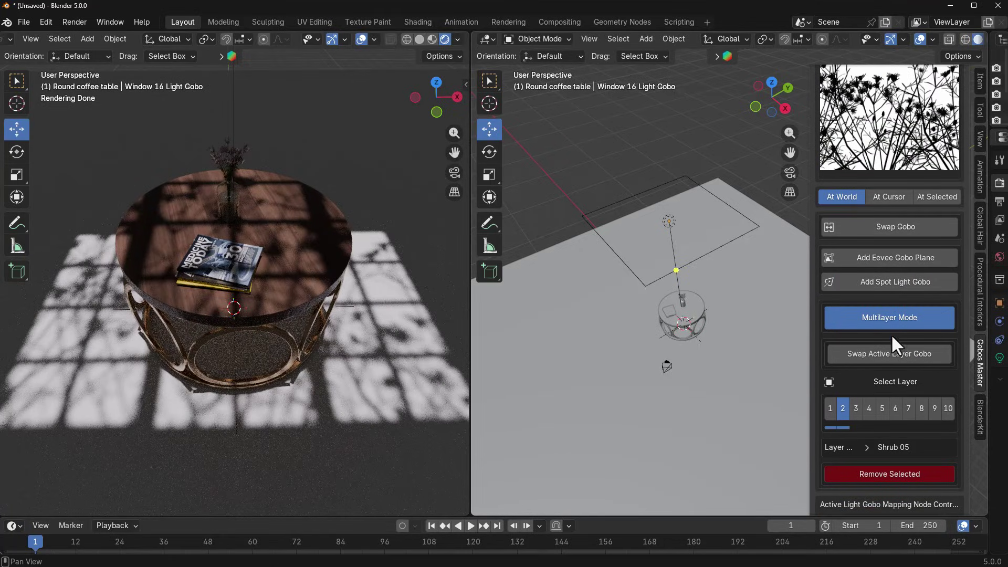
Step: Select empty gobo layer 3 and open the House Objects category gallery
{"action": "left_click", "coordinate": [856, 408]}
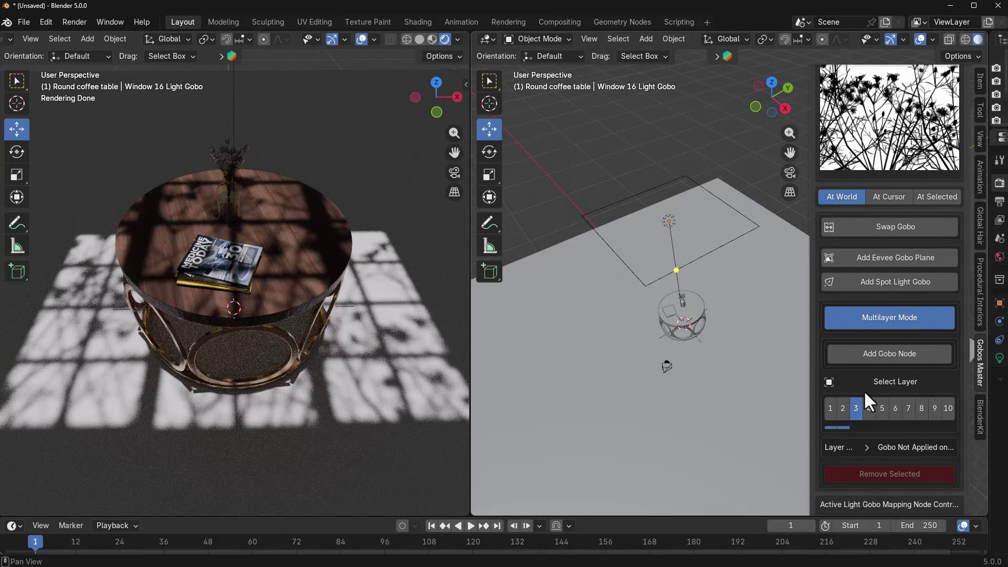
{"action": "scroll", "coordinate": [864, 390], "scroll_direction": "up", "scroll_amount": 4}
{"action": "scroll", "coordinate": [864, 390], "scroll_direction": "up", "scroll_amount": 2}
{"action": "left_click", "coordinate": [896, 116]}
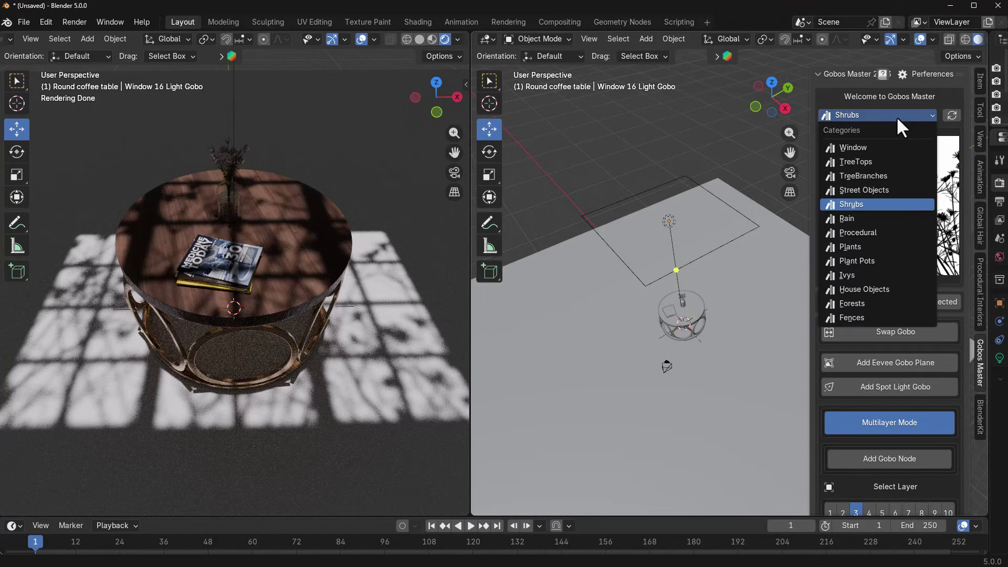
{"action": "left_click", "coordinate": [873, 289]}
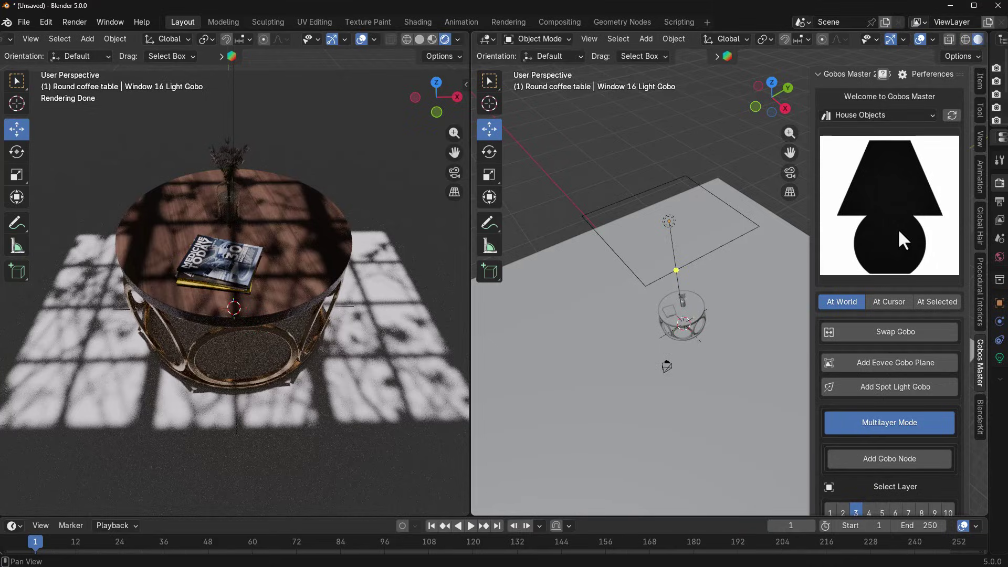
{"action": "left_click", "coordinate": [899, 232]}
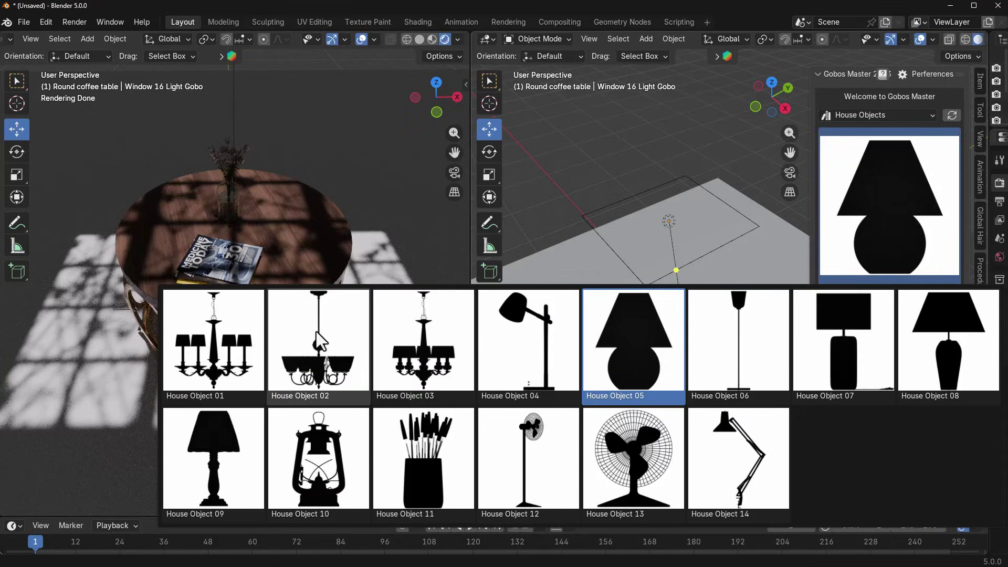
Step: Add the House Object 02 chandelier gobo to layer 3
{"action": "left_click", "coordinate": [312, 345]}
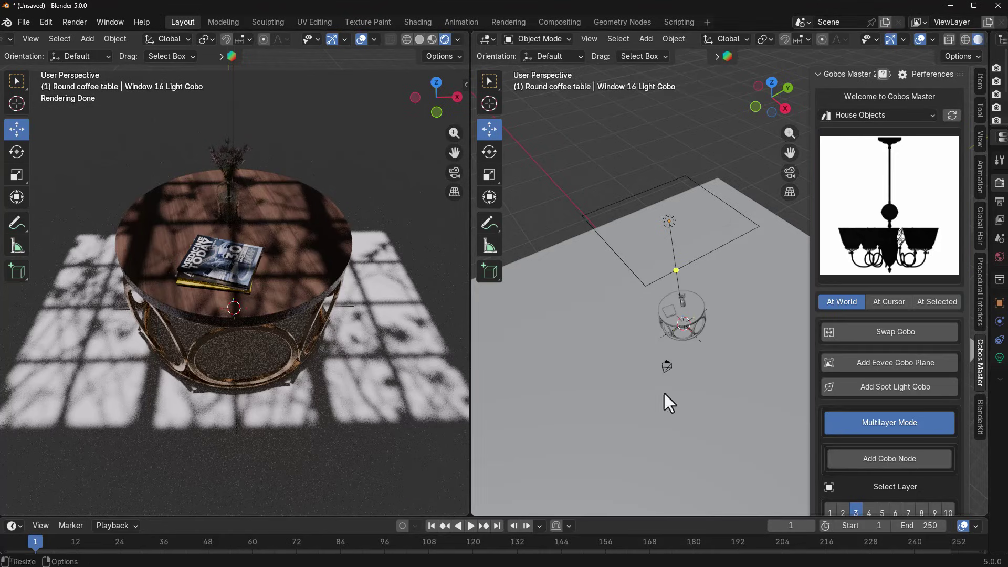
{"action": "scroll", "coordinate": [910, 368], "scroll_direction": "down", "scroll_amount": 5}
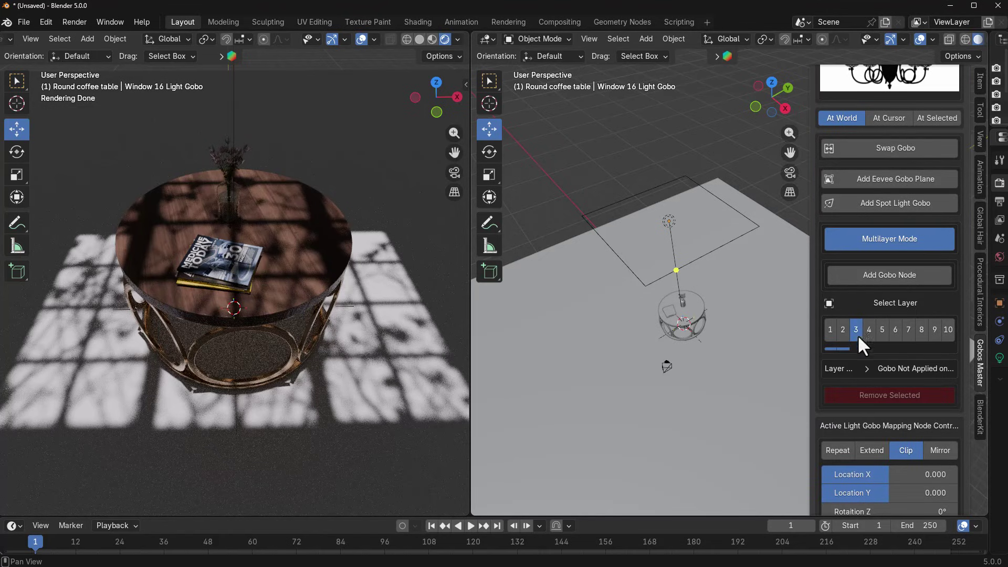
{"action": "left_click", "coordinate": [890, 272]}
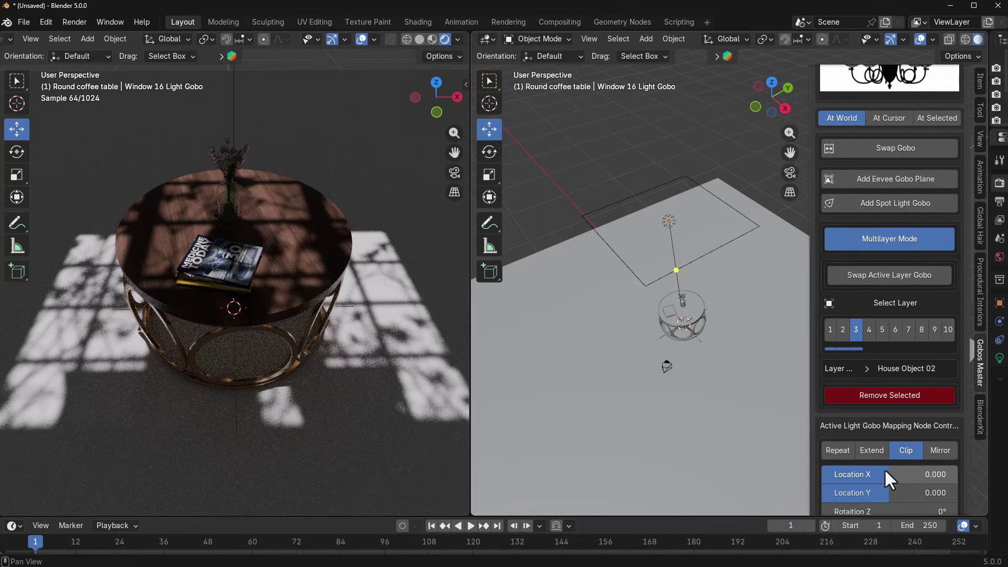
{"action": "scroll", "coordinate": [887, 462], "scroll_direction": "down", "scroll_amount": 5}
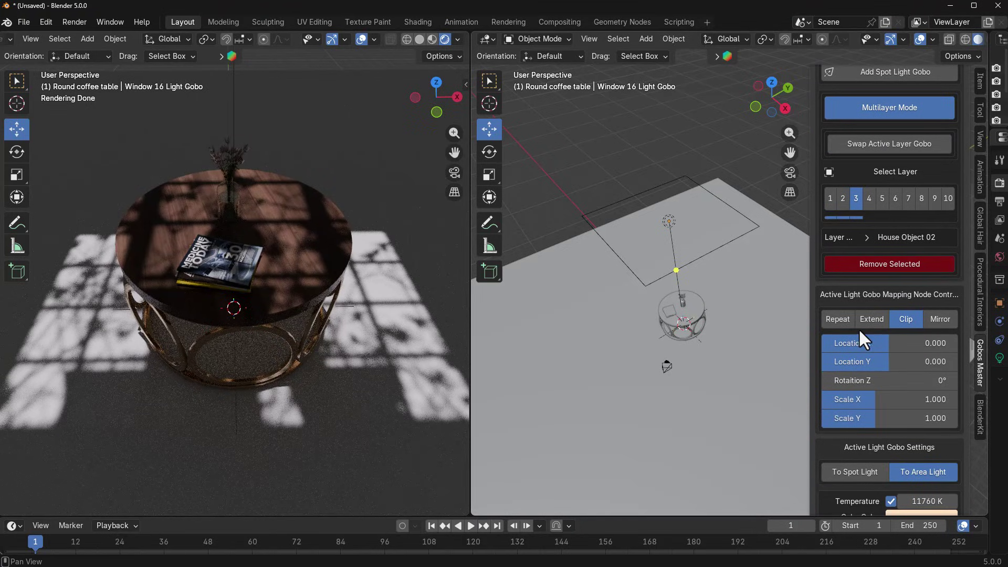
Step: Set the chandelier gobo to Extend, scale 1.661 × 1.852, Location X -0.046
{"action": "left_click", "coordinate": [867, 320]}
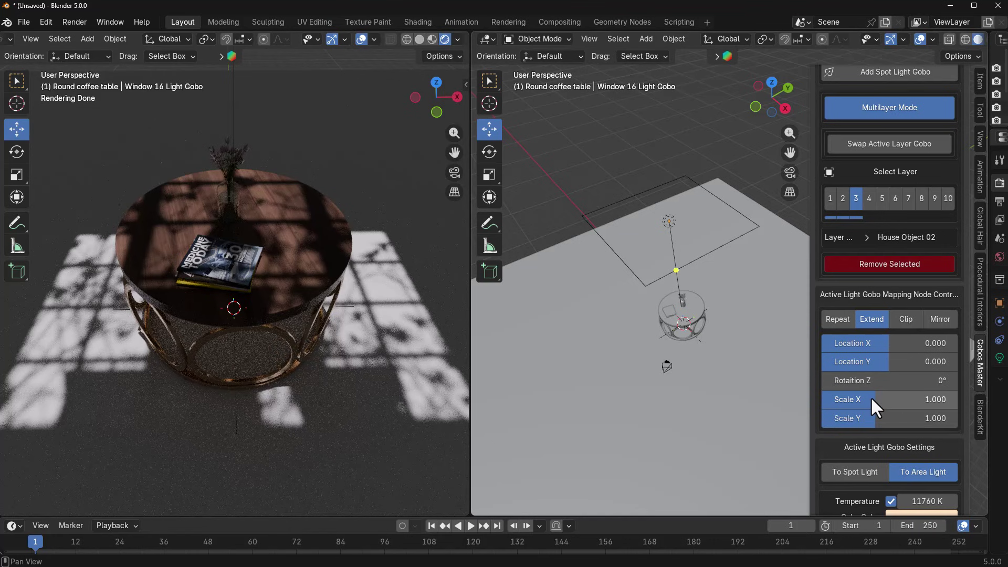
{"action": "left_click_drag", "start_coordinate": [870, 398], "coordinate": [927, 399]}
{"action": "left_click_drag", "start_coordinate": [867, 418], "coordinate": [921, 418]}
{"action": "mouse_move", "coordinate": [880, 341]}
{"action": "left_mouse_down"}
{"action": "mouse_move", "coordinate": [859, 342]}
{"action": "mouse_move", "coordinate": [878, 341]}
{"action": "left_mouse_up"}
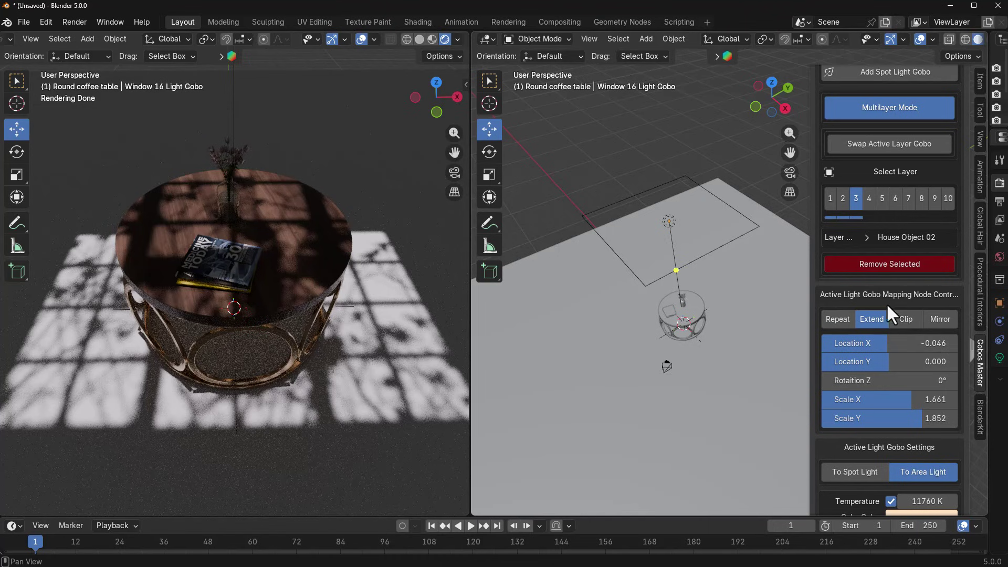
Step: Set layer 2's Shrub 05 gobo to Extend, scale 1.057 × 1.048, Location Y 0.291, then preview playback
{"action": "left_click", "coordinate": [843, 200]}
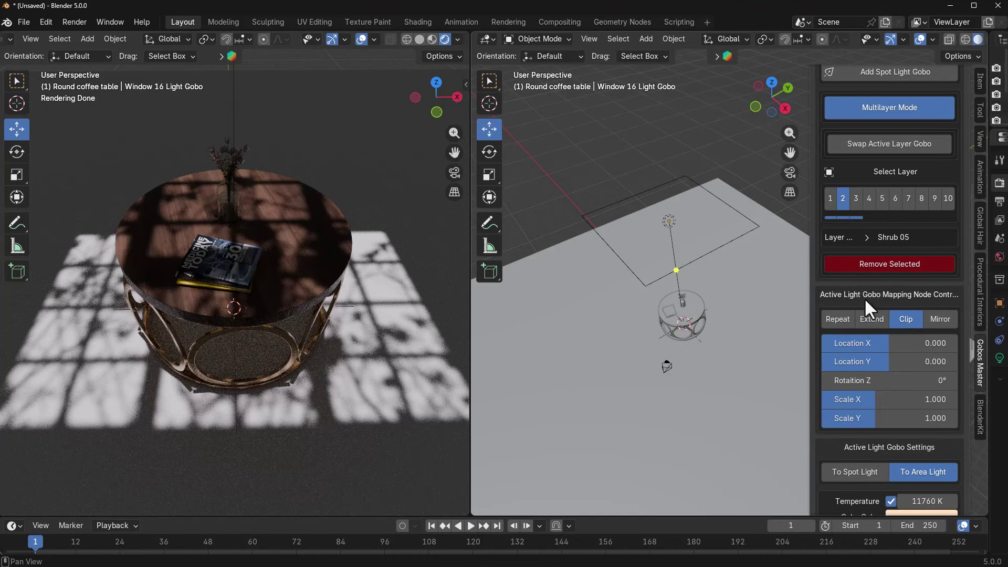
{"action": "left_click", "coordinate": [870, 319]}
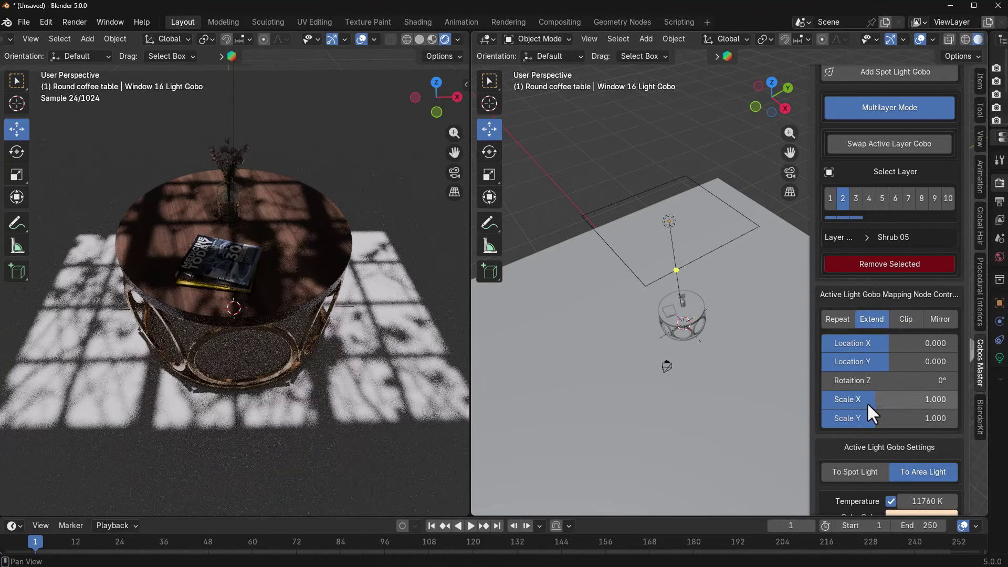
{"action": "mouse_move", "coordinate": [867, 402]}
{"action": "left_mouse_down"}
{"action": "mouse_move", "coordinate": [834, 402]}
{"action": "mouse_move", "coordinate": [879, 402]}
{"action": "mouse_move", "coordinate": [869, 402]}
{"action": "mouse_move", "coordinate": [871, 419]}
{"action": "left_mouse_up"}
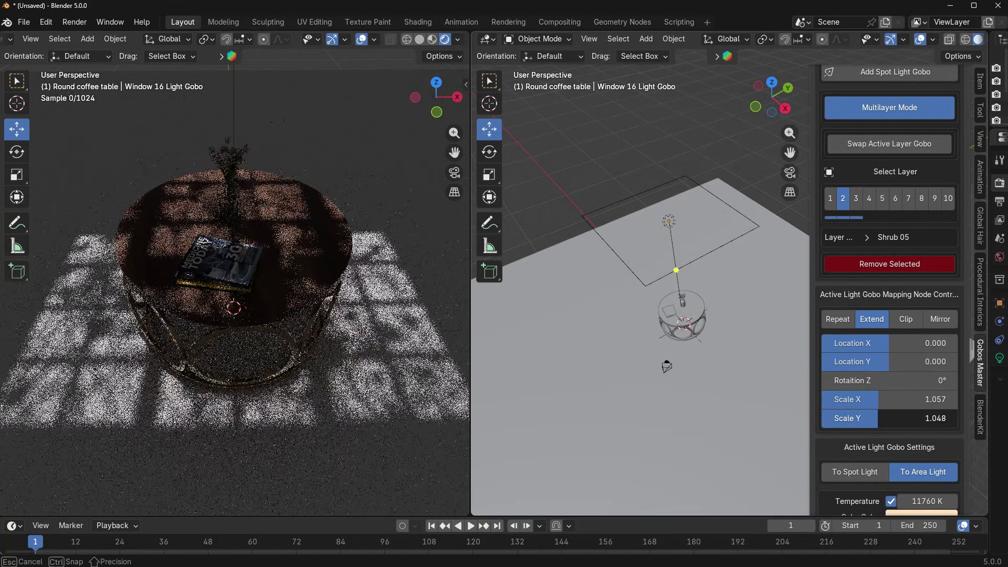
{"action": "left_click_drag", "start_coordinate": [883, 361], "coordinate": [906, 361]}
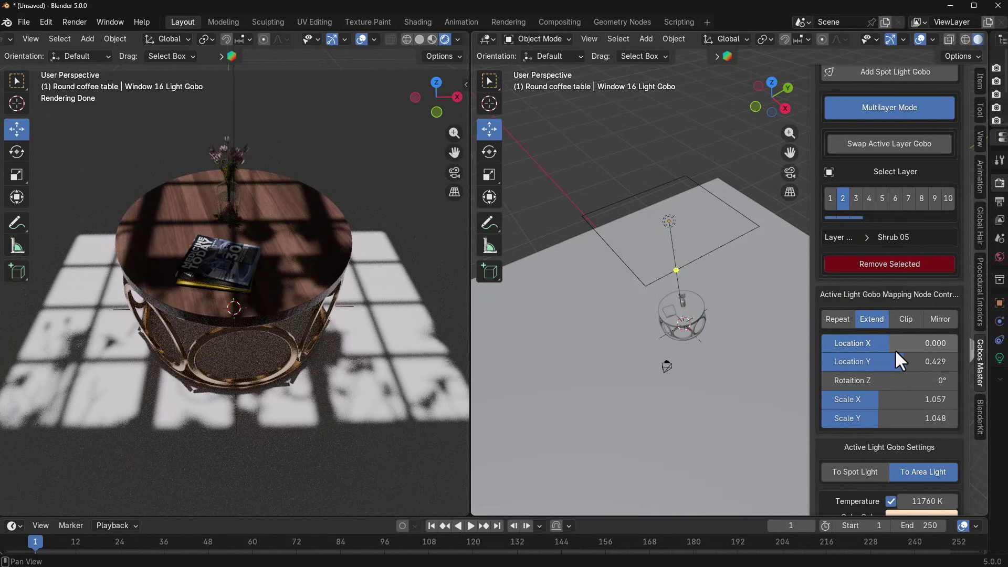
{"action": "mouse_move", "coordinate": [893, 354]}
{"action": "left_mouse_down"}
{"action": "mouse_move", "coordinate": [899, 362]}
{"action": "mouse_move", "coordinate": [887, 362]}
{"action": "left_mouse_up"}
{"action": "left_click", "coordinate": [470, 526]}
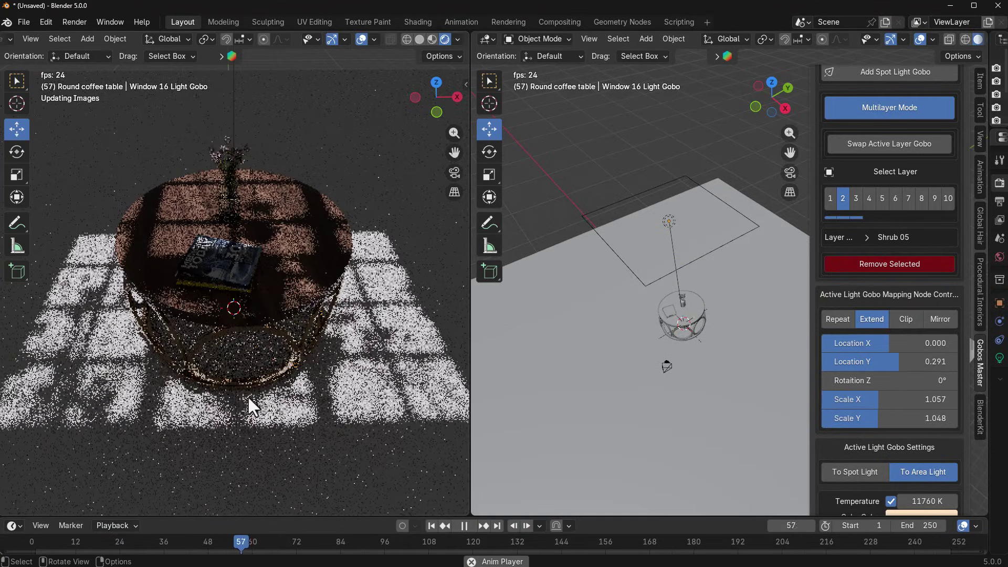
{"action": "left_click", "coordinate": [464, 526]}
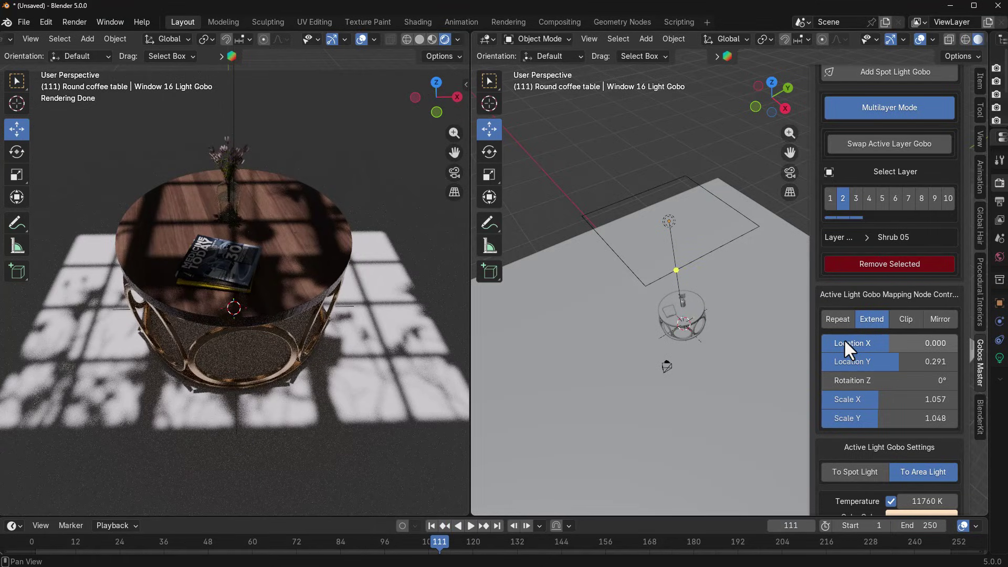
Step: Delete the layer 3 chandelier gobo light and return the timeline to the first frame
{"action": "scroll", "coordinate": [842, 339], "scroll_direction": "up", "scroll_amount": 5}
{"action": "left_click", "coordinate": [855, 356]}
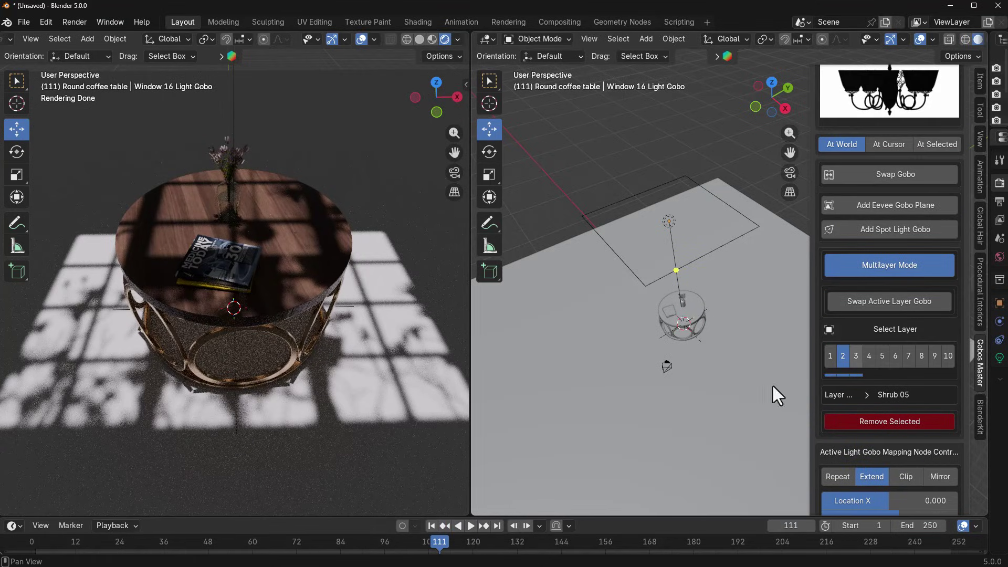
{"action": "left_click", "coordinate": [429, 525]}
{"action": "key", "text": "Delete"}
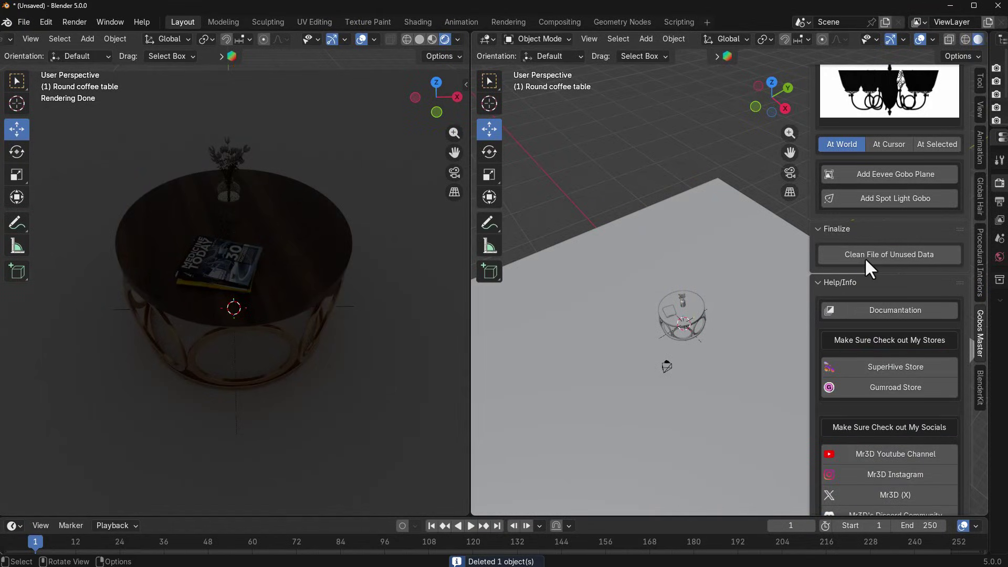
Step: Add the Procedural Flower gobo as a spot light above the coffee table
{"action": "scroll", "coordinate": [864, 258], "scroll_direction": "up", "scroll_amount": 6}
{"action": "left_click", "coordinate": [902, 113]}
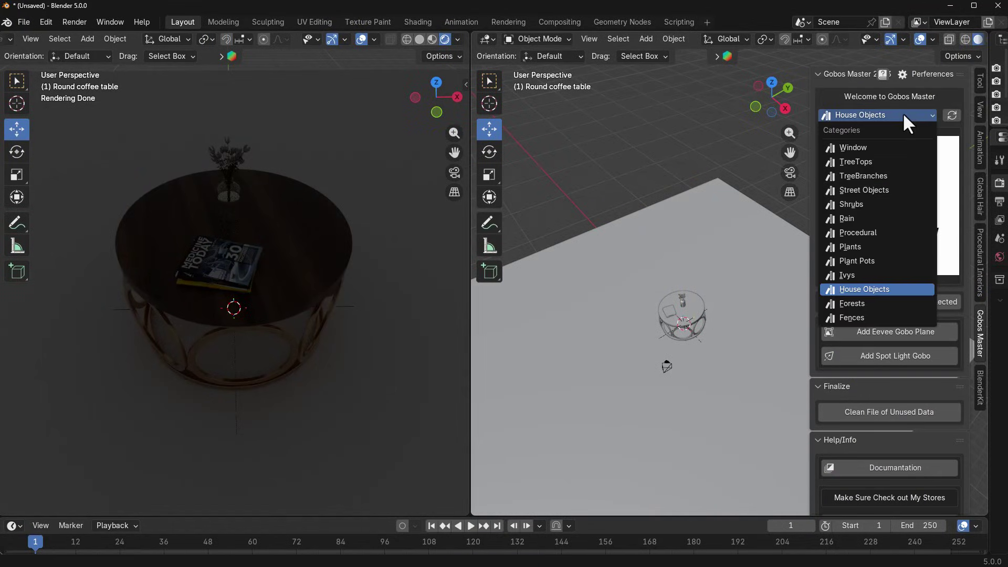
{"action": "left_click", "coordinate": [863, 234]}
{"action": "left_click", "coordinate": [896, 239]}
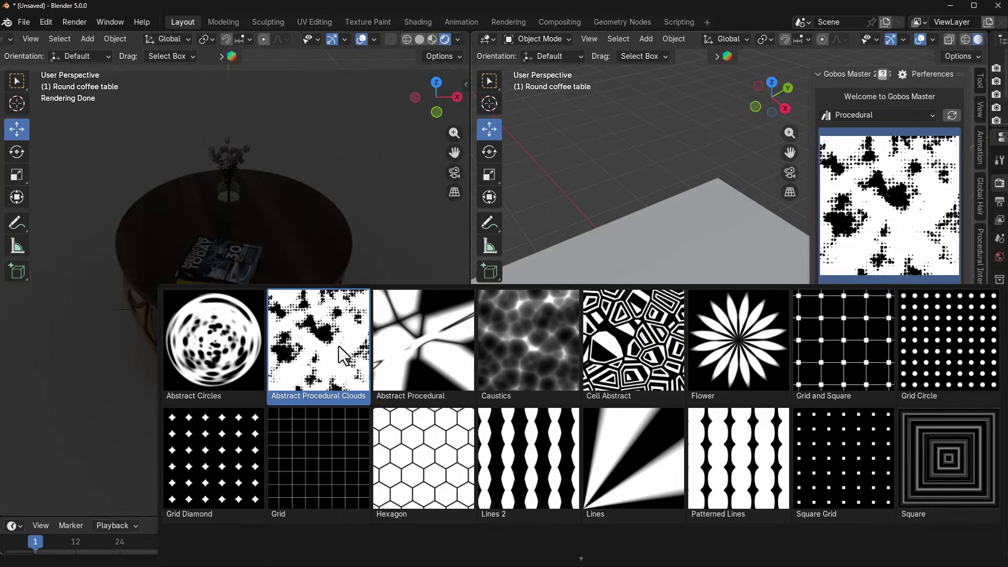
{"action": "left_click", "coordinate": [697, 336]}
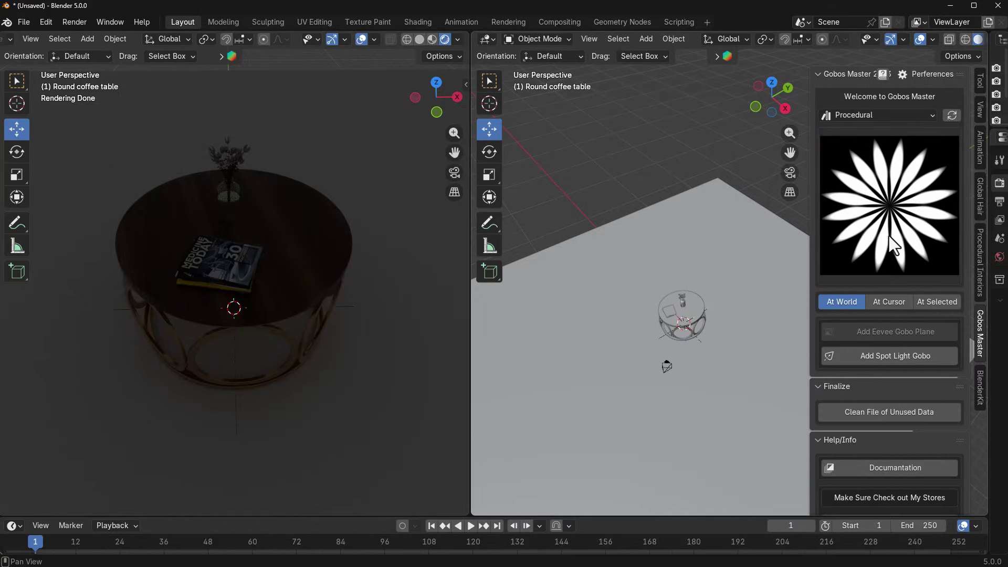
{"action": "scroll", "coordinate": [889, 236], "scroll_direction": "down", "scroll_amount": 5}
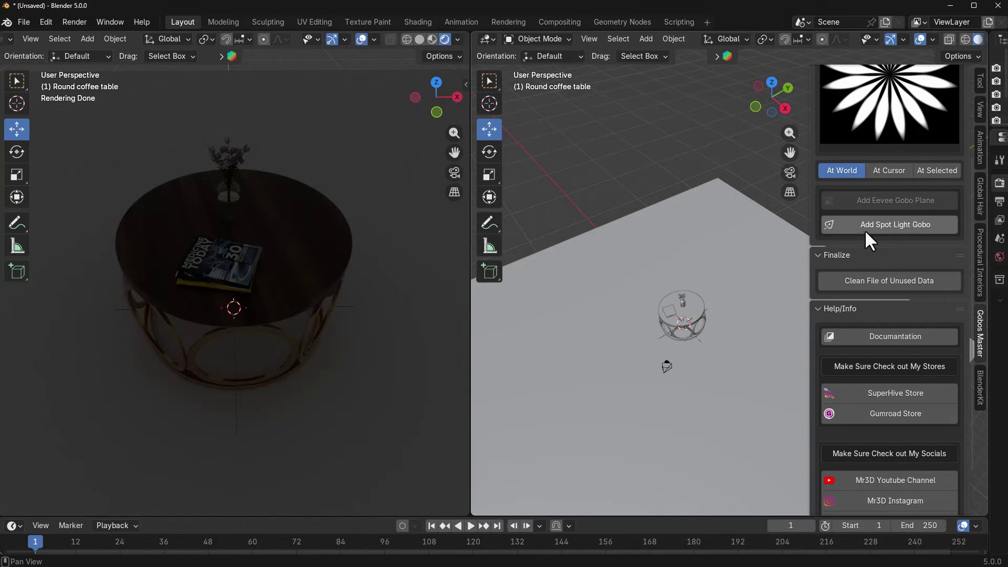
{"action": "left_click", "coordinate": [896, 225]}
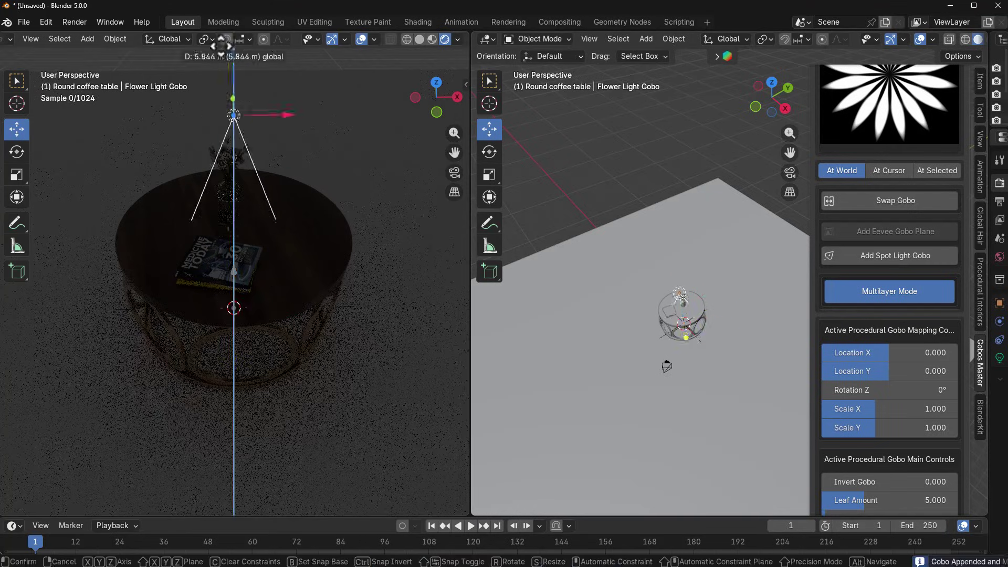
{"action": "left_click", "coordinate": [317, 86]}
{"action": "scroll", "coordinate": [279, 108], "scroll_direction": "down", "scroll_amount": 3}
{"action": "scroll", "coordinate": [235, 263], "scroll_direction": "up", "scroll_amount": 4}
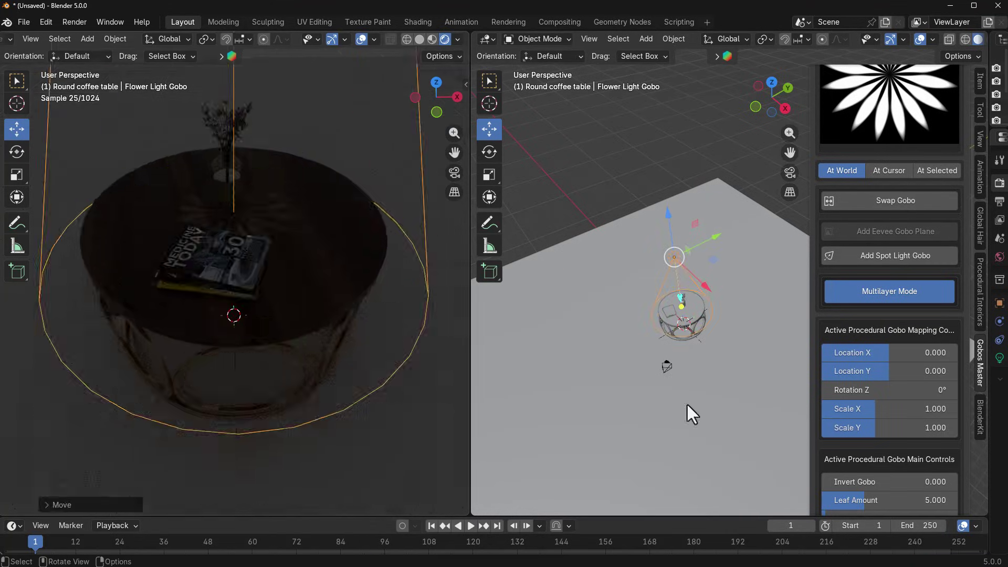
{"action": "scroll", "coordinate": [918, 367], "scroll_direction": "down", "scroll_amount": 12}
Step: Widen the flower light's spot angle, raise power to 372.7 and set exposure to 1.000
{"action": "mouse_move", "coordinate": [918, 405]}
{"action": "left_mouse_down"}
{"action": "mouse_move", "coordinate": [965, 405]}
{"action": "mouse_move", "coordinate": [922, 405]}
{"action": "left_mouse_up"}
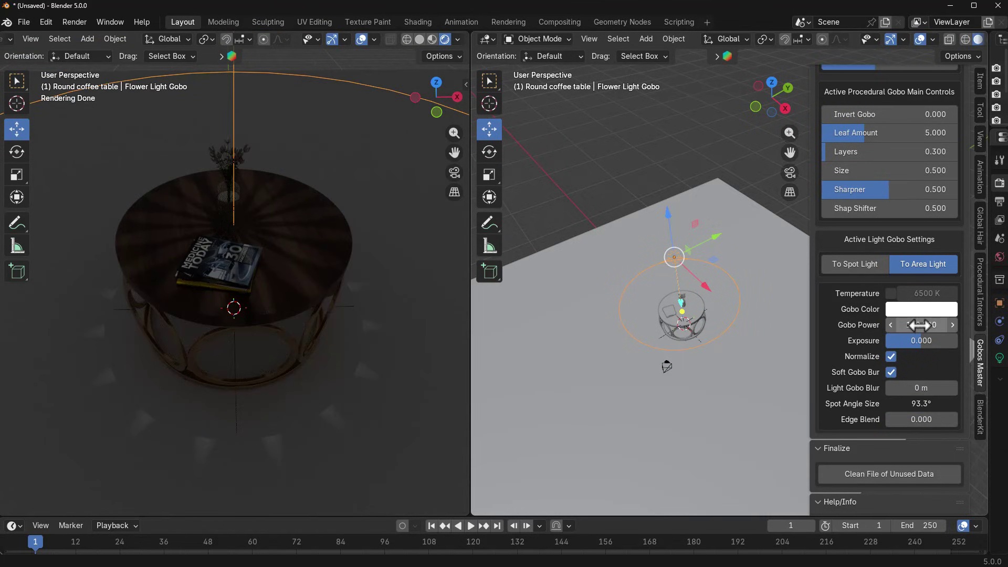
{"action": "mouse_move", "coordinate": [913, 323]}
{"action": "left_mouse_down"}
{"action": "mouse_move", "coordinate": [927, 324]}
{"action": "mouse_move", "coordinate": [913, 324]}
{"action": "mouse_move", "coordinate": [921, 338]}
{"action": "left_mouse_up"}
{"action": "middle_click_drag", "start_coordinate": [278, 288], "coordinate": [253, 353]}
{"action": "scroll", "coordinate": [892, 369], "scroll_direction": "up", "scroll_amount": 8}
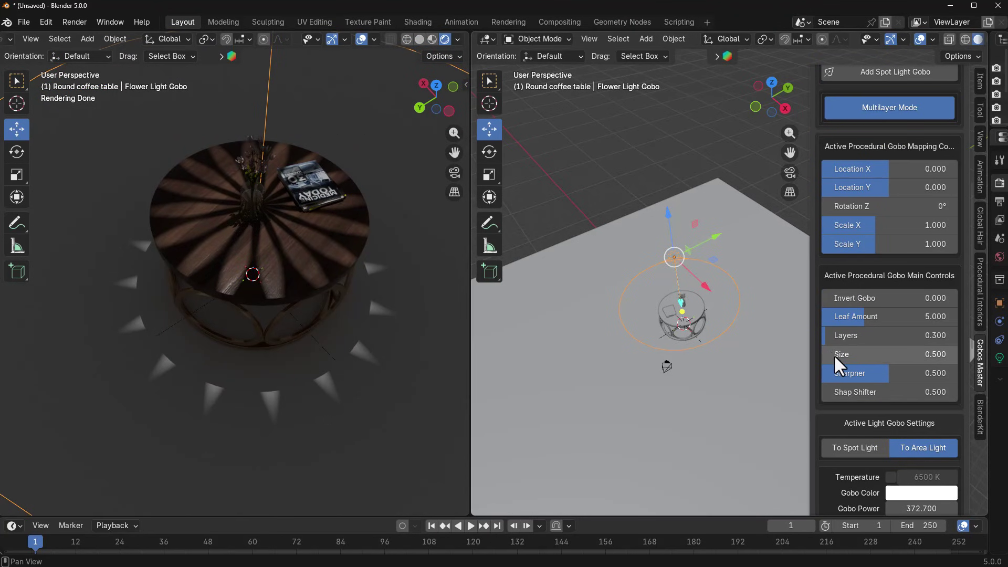
Step: Tune the flower pattern: petal size, leaf amount 5.169, invert, and shape shifter 0.580
{"action": "mouse_move", "coordinate": [833, 354]}
{"action": "left_mouse_down"}
{"action": "mouse_move", "coordinate": [871, 354]}
{"action": "mouse_move", "coordinate": [834, 355]}
{"action": "left_mouse_up"}
{"action": "left_click_drag", "start_coordinate": [859, 317], "coordinate": [867, 296]}
{"action": "left_click_drag", "start_coordinate": [887, 298], "coordinate": [824, 298]}
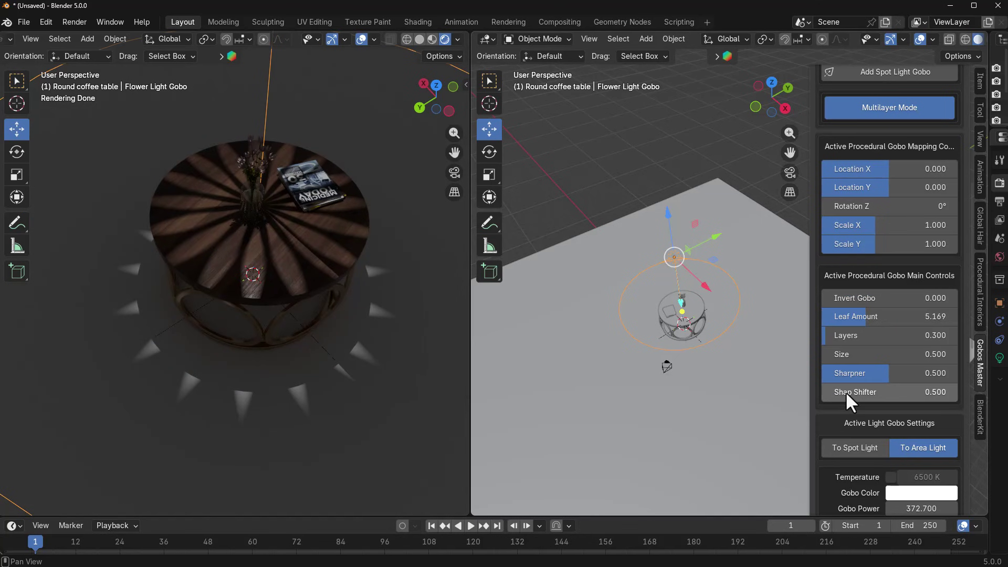
{"action": "left_click_drag", "start_coordinate": [845, 391], "coordinate": [873, 401]}
{"action": "scroll", "coordinate": [872, 401], "scroll_direction": "up", "scroll_amount": 8}
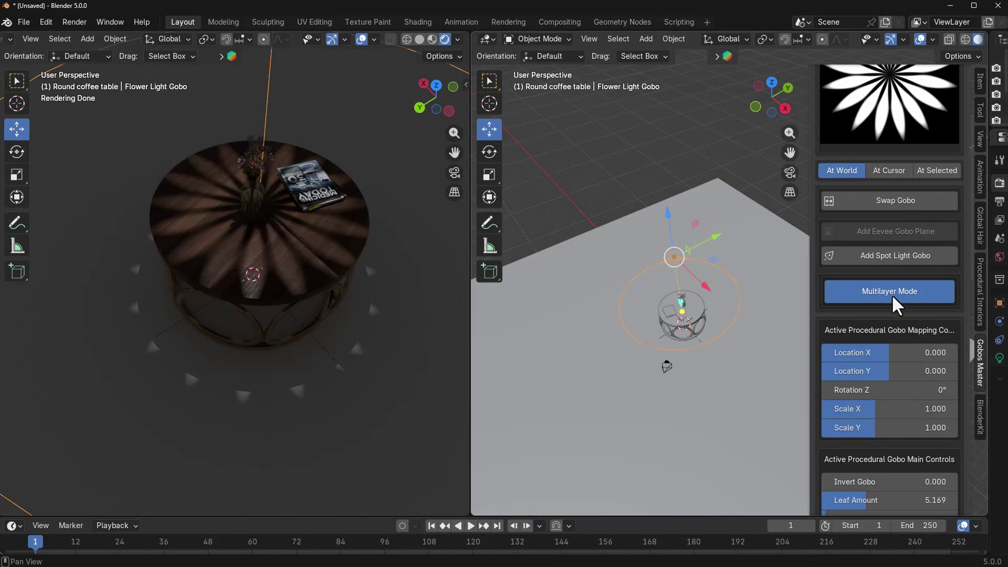
Step: Re-enable multilayer mode and select the empty second gobo layer
{"action": "left_click", "coordinate": [891, 290]}
{"action": "left_click", "coordinate": [893, 292]}
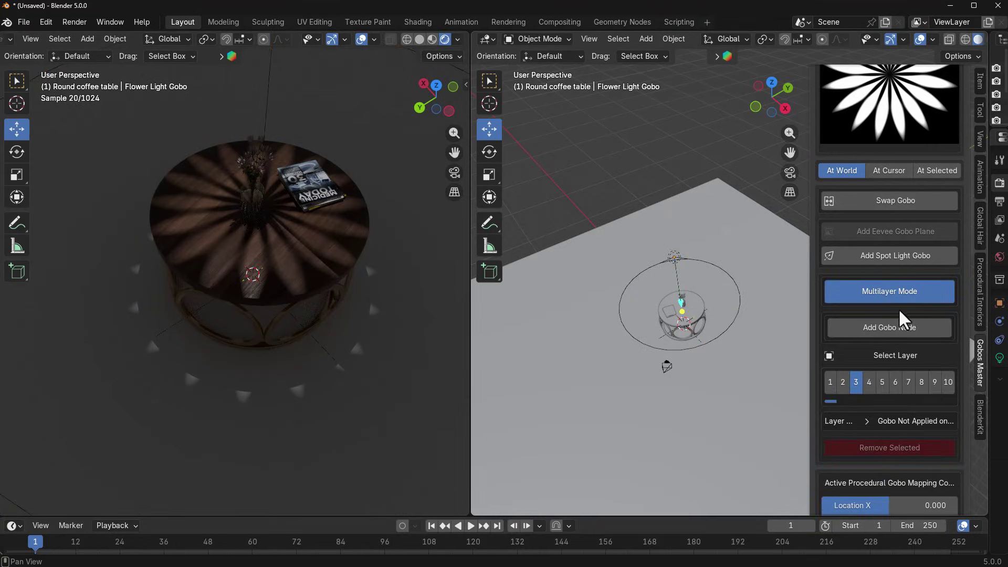
{"action": "left_click", "coordinate": [828, 382]}
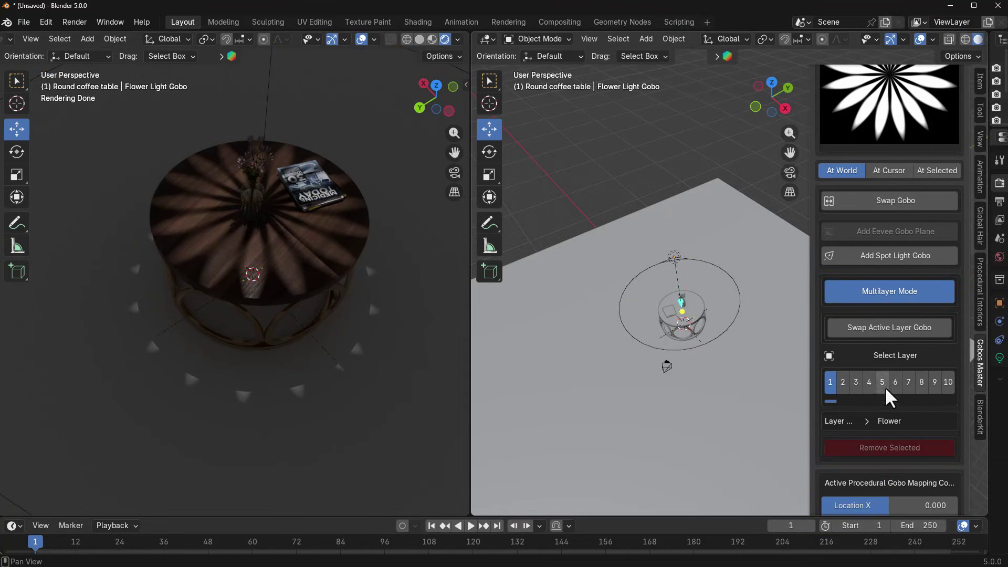
{"action": "left_click", "coordinate": [842, 382]}
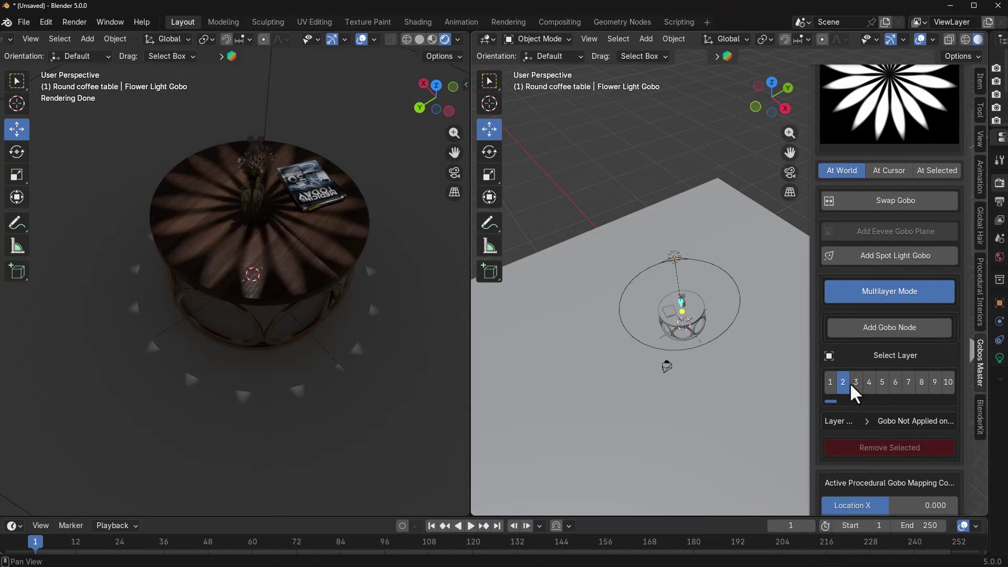
Step: Switch the gobo library to the Ivys category and pick Ivy 08
{"action": "scroll", "coordinate": [849, 382], "scroll_direction": "up", "scroll_amount": 6}
{"action": "left_click", "coordinate": [890, 108]}
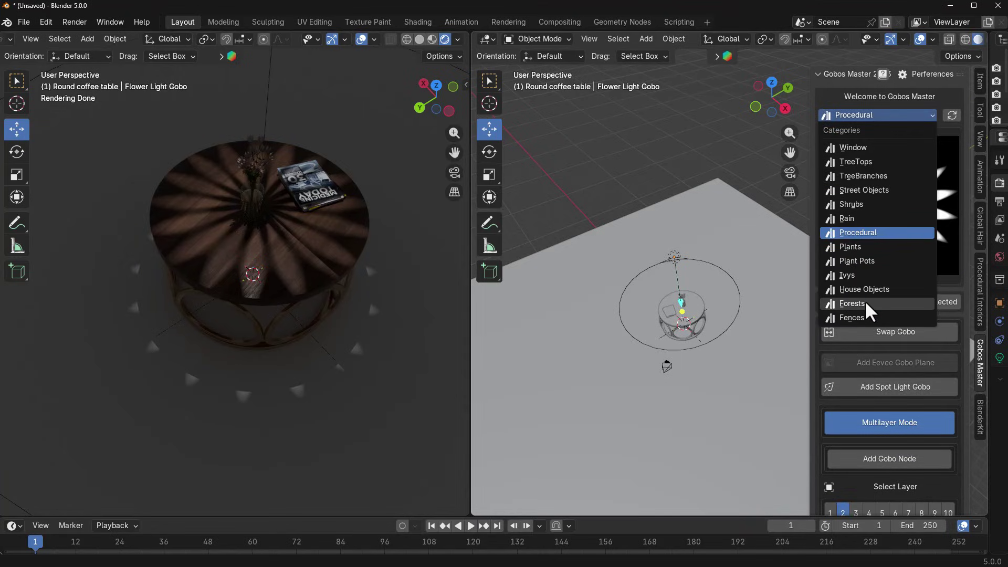
{"action": "left_click", "coordinate": [855, 272]}
{"action": "left_click", "coordinate": [877, 228]}
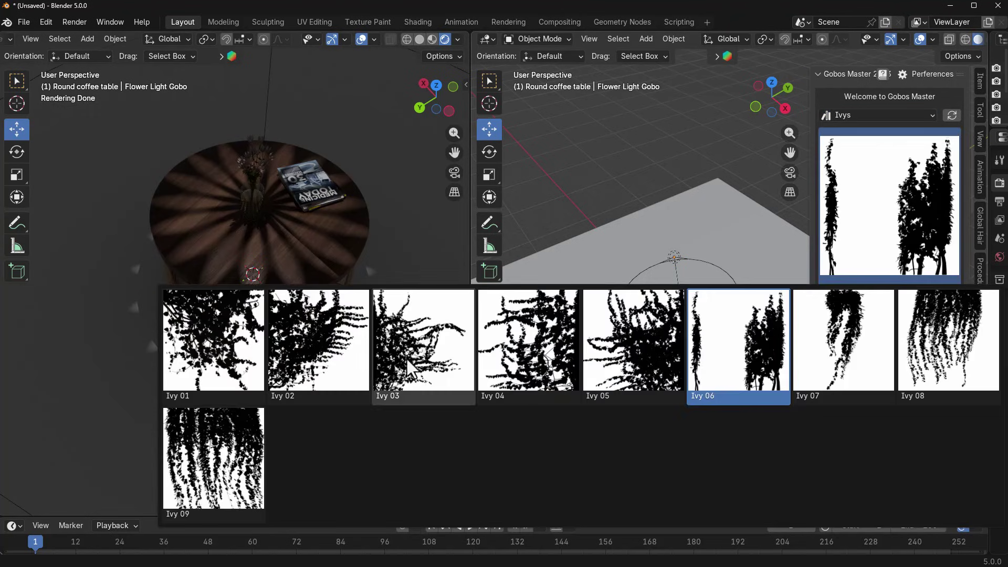
{"action": "left_click", "coordinate": [937, 370]}
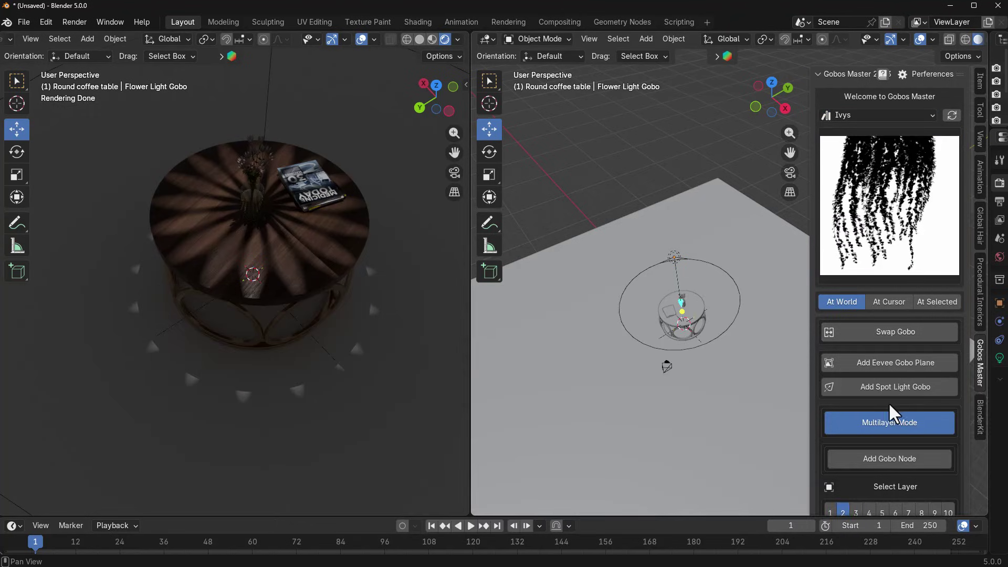
{"action": "scroll", "coordinate": [886, 399], "scroll_direction": "down", "scroll_amount": 5}
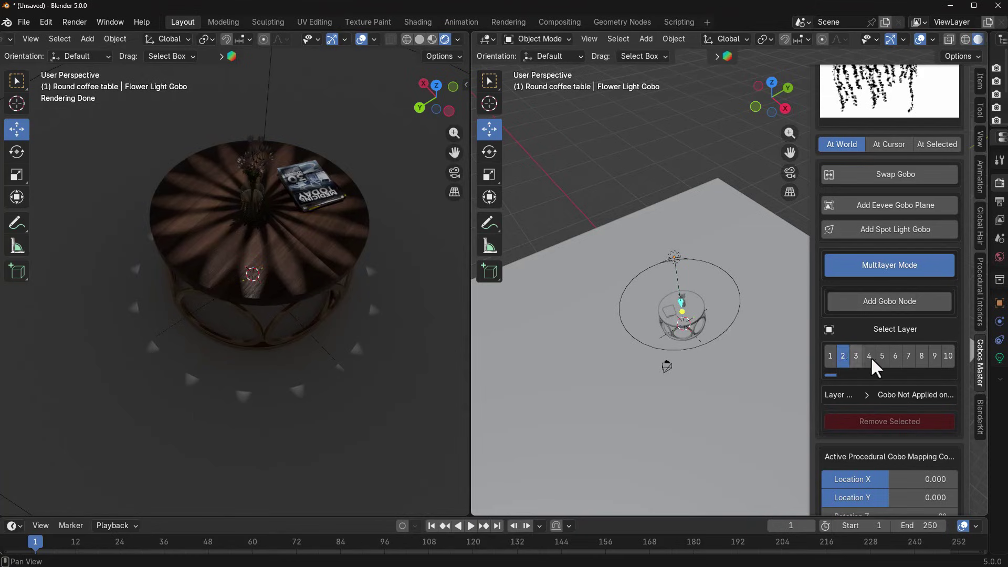
Step: Add the Ivy 08 gobo to layer 2 over the flower light
{"action": "left_click", "coordinate": [879, 301]}
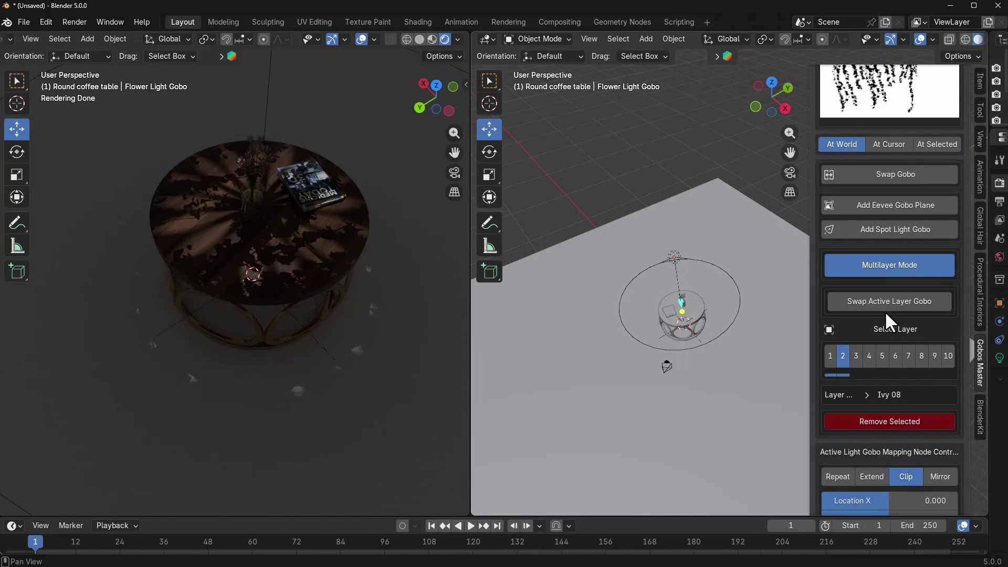
{"action": "scroll", "coordinate": [889, 405], "scroll_direction": "down", "scroll_amount": 6}
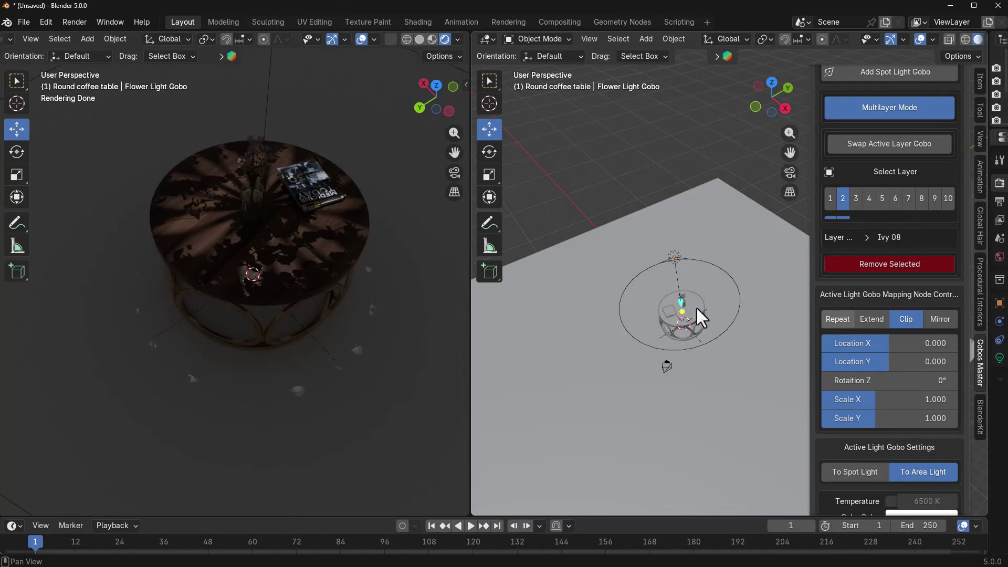
{"action": "middle_click_drag", "start_coordinate": [178, 333], "coordinate": [335, 312]}
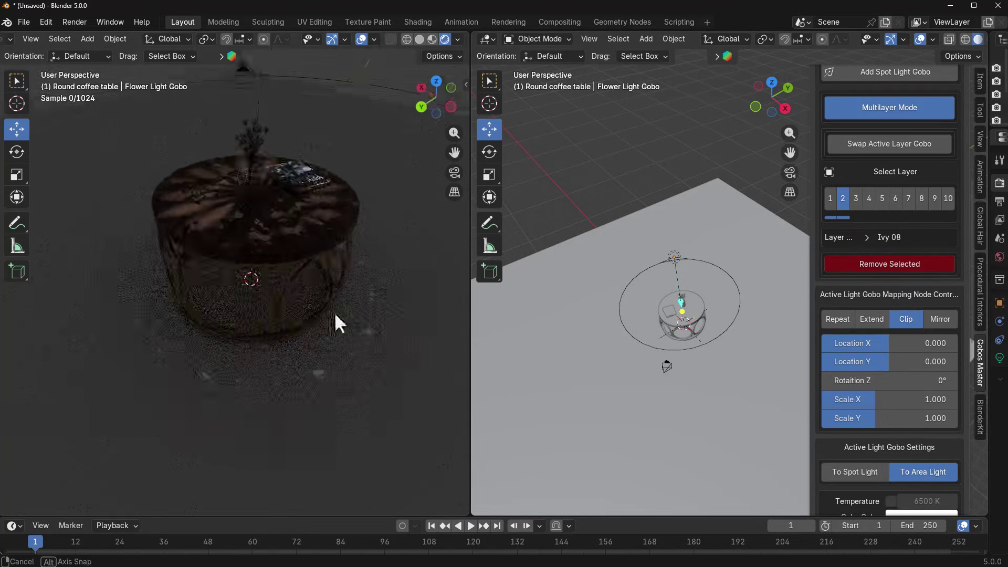
{"action": "scroll", "coordinate": [867, 332], "scroll_direction": "down", "scroll_amount": 2}
{"action": "scroll", "coordinate": [867, 331], "scroll_direction": "up", "scroll_amount": 4}
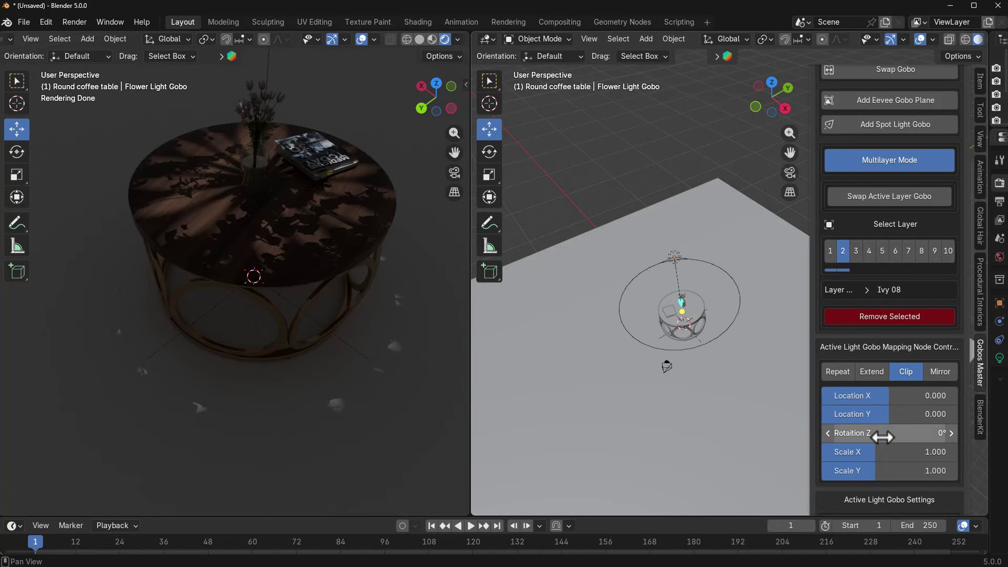
Step: Set the ivy gobo to Extend at Location X -0.138, Y -0.368, and start playback
{"action": "left_click", "coordinate": [866, 370]}
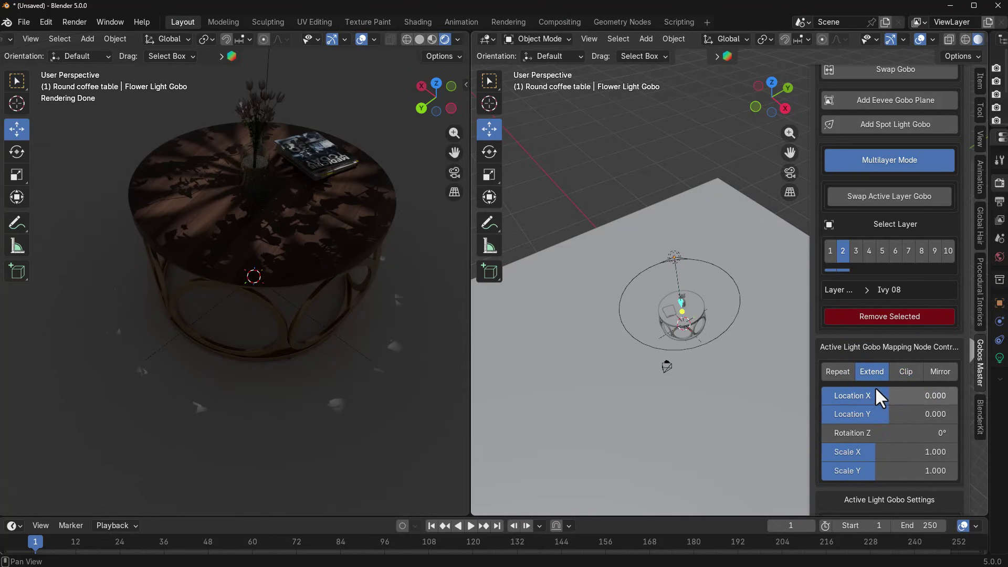
{"action": "left_click_drag", "start_coordinate": [874, 394], "coordinate": [865, 414]}
{"action": "middle_click_drag", "start_coordinate": [58, 366], "coordinate": [137, 377]}
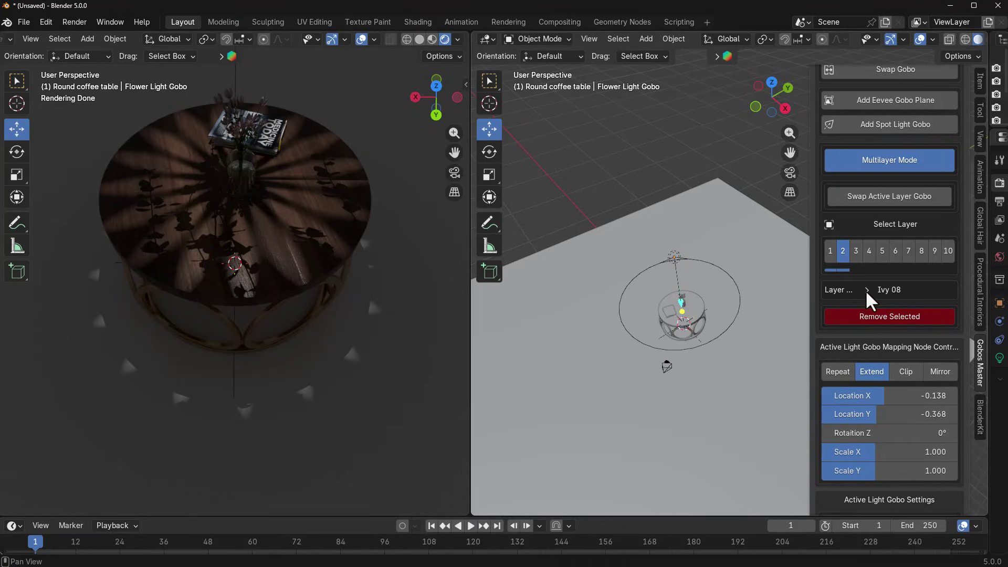
{"action": "scroll", "coordinate": [866, 289], "scroll_direction": "up", "scroll_amount": 2}
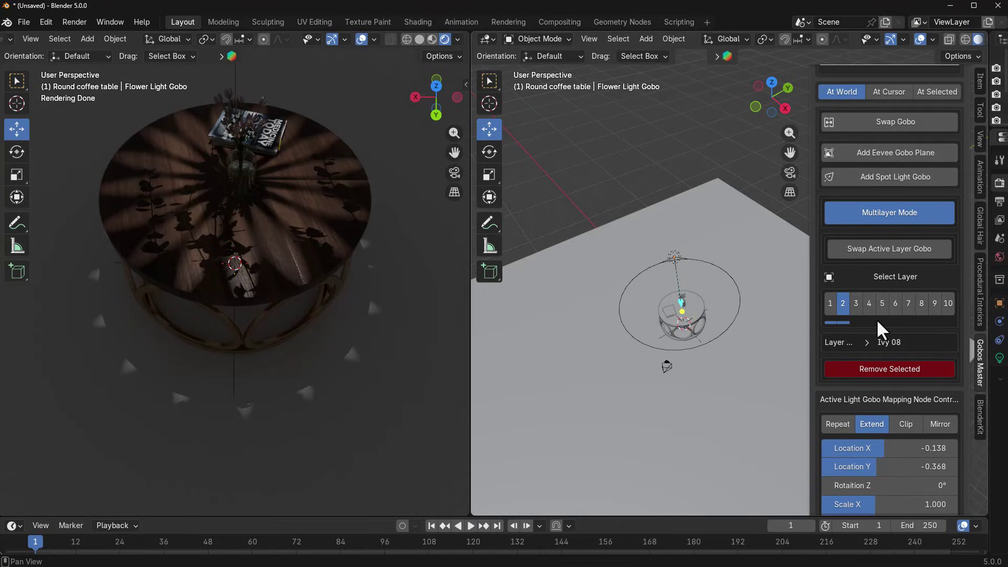
{"action": "scroll", "coordinate": [876, 327], "scroll_direction": "down", "scroll_amount": 8}
{"action": "scroll", "coordinate": [875, 329], "scroll_direction": "up", "scroll_amount": 2}
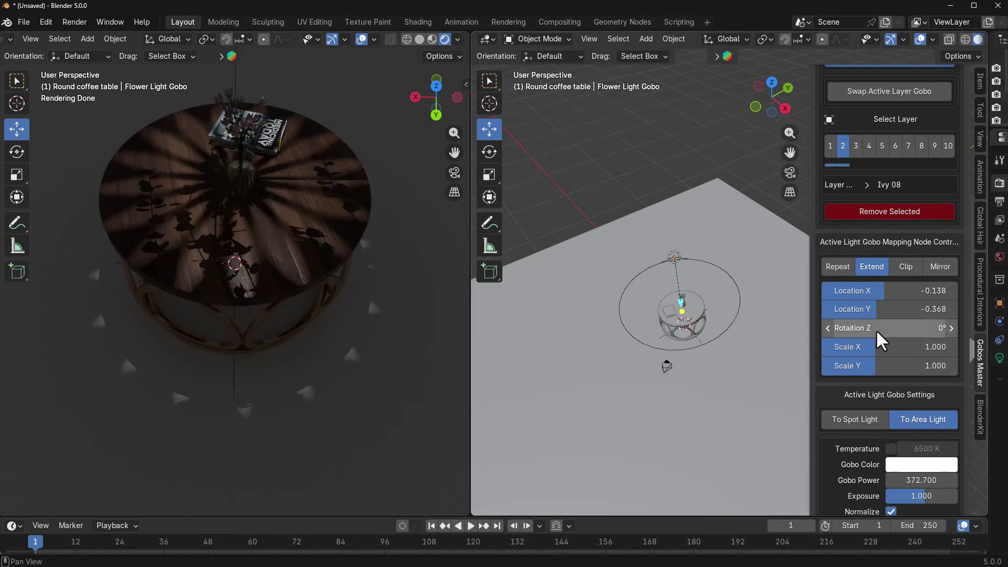
{"action": "scroll", "coordinate": [875, 329], "scroll_direction": "up", "scroll_amount": 5}
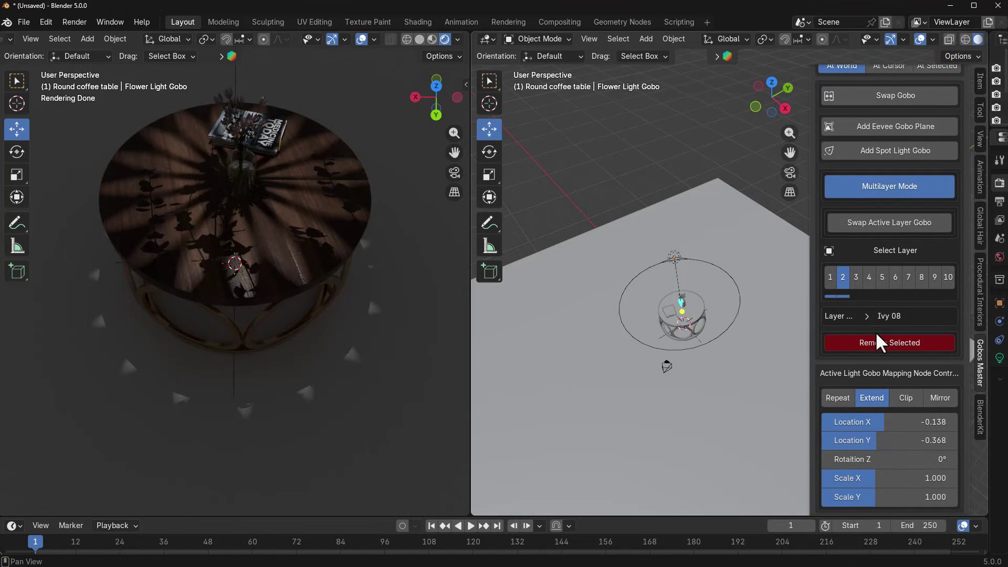
{"action": "scroll", "coordinate": [875, 332], "scroll_direction": "up", "scroll_amount": 1}
{"action": "key", "text": "space"}
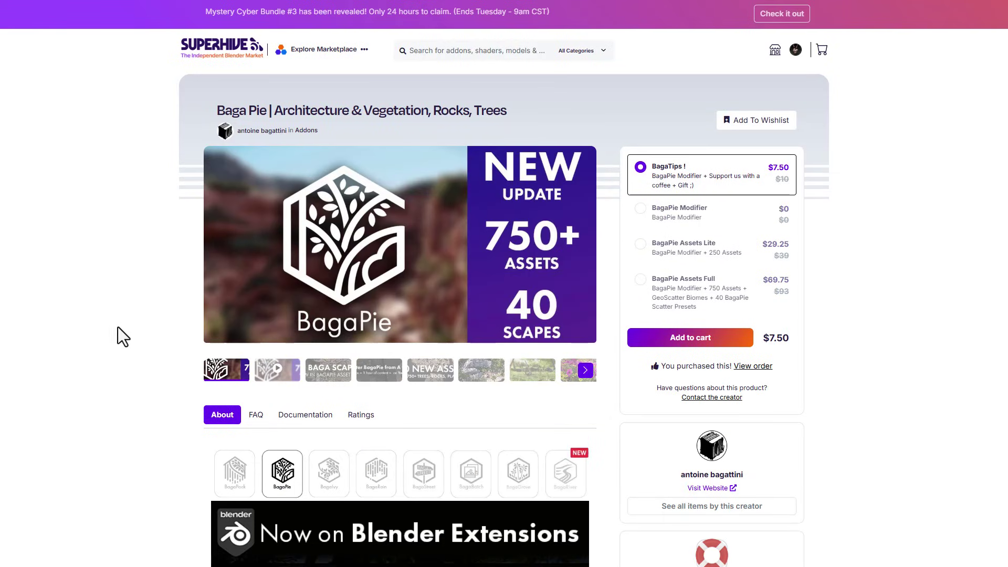
Step: Scroll through the Baga Pie product description on Superhive
{"action": "scroll", "coordinate": [120, 326], "scroll_direction": "down", "scroll_amount": 10}
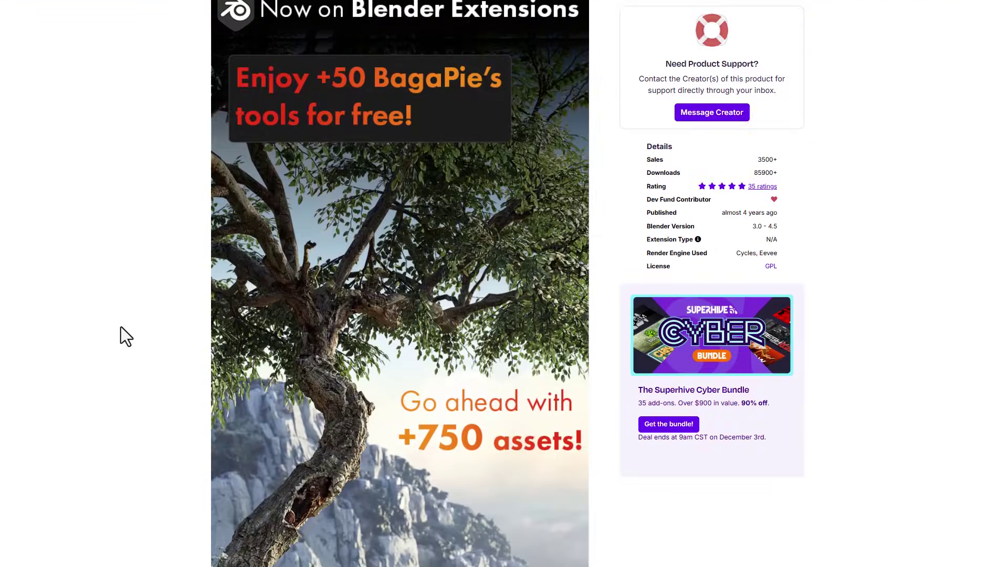
{"action": "scroll", "coordinate": [120, 326], "scroll_direction": "down", "scroll_amount": 8}
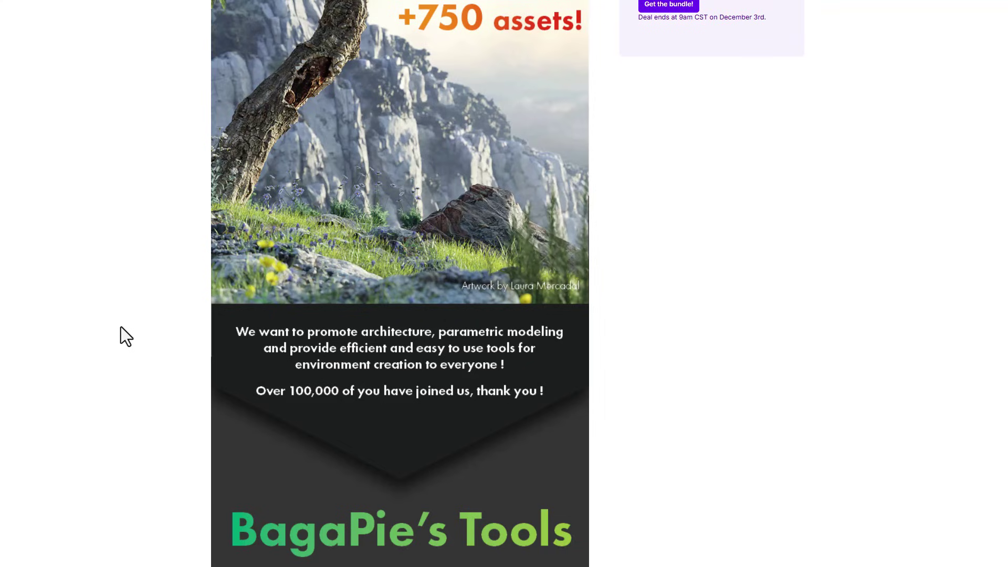